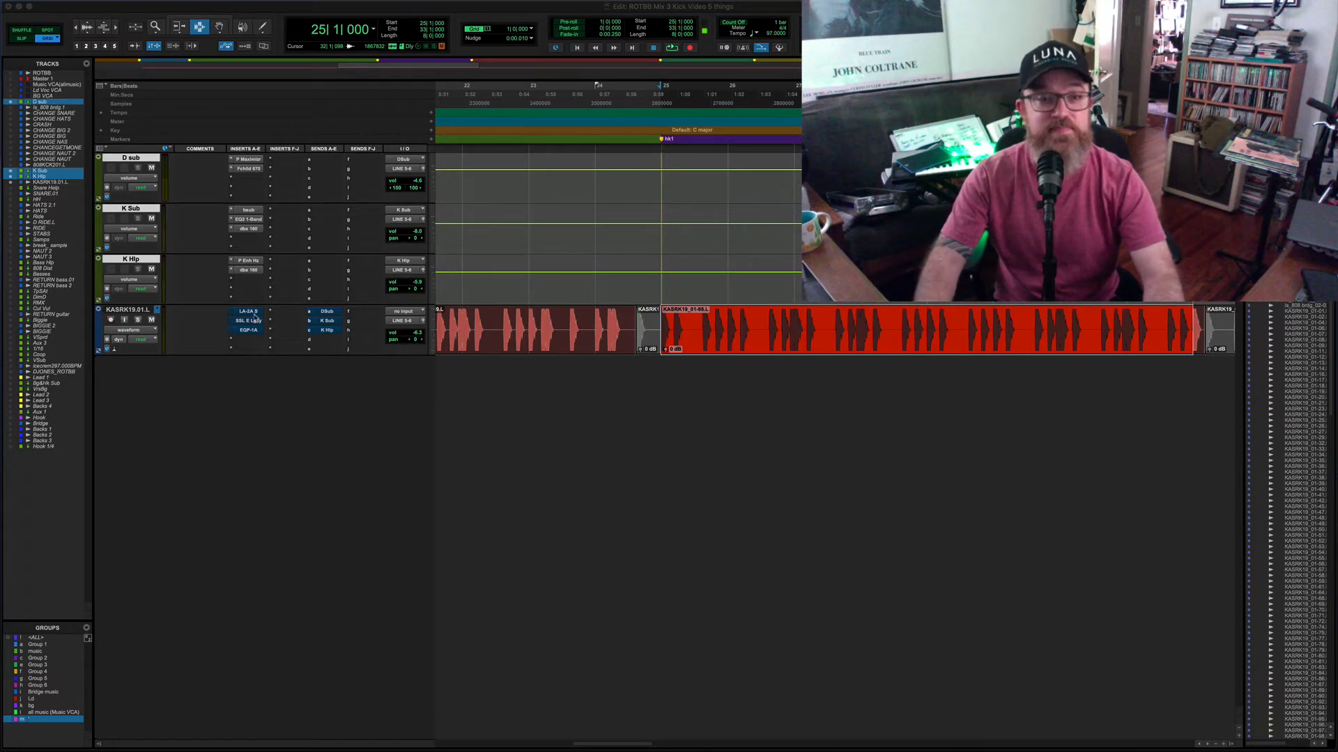
Open the LA-2A on the KASRK19.01.L kick track and compare the kick with and without the compressor during playback.
click(675, 6)
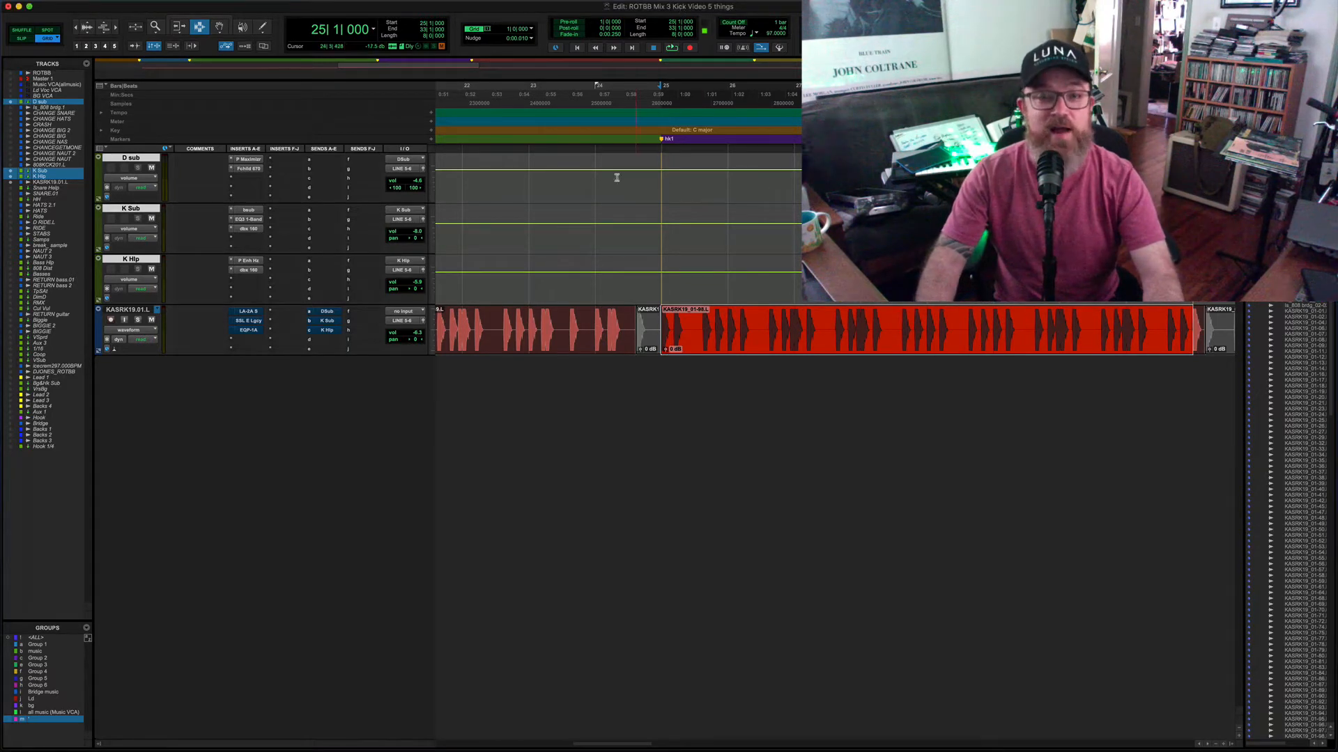
click(255, 312)
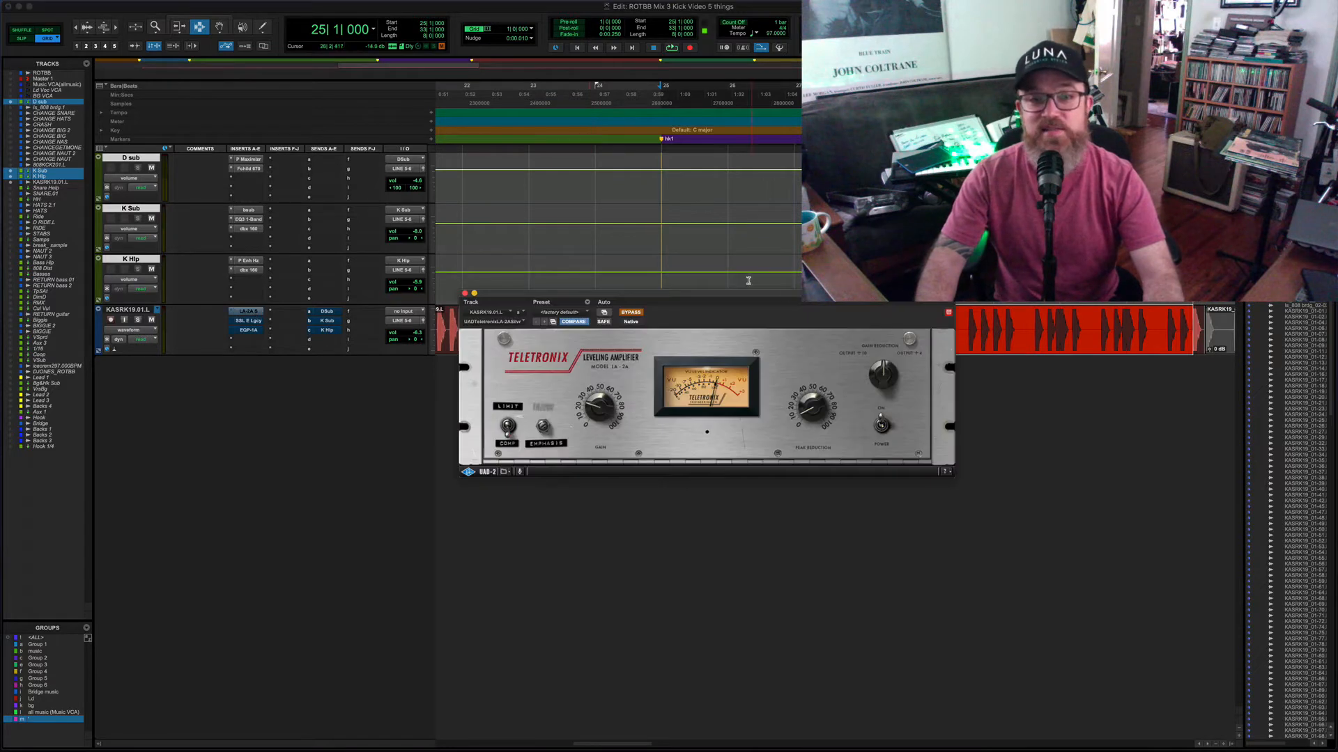
drag(740, 296, 779, 383)
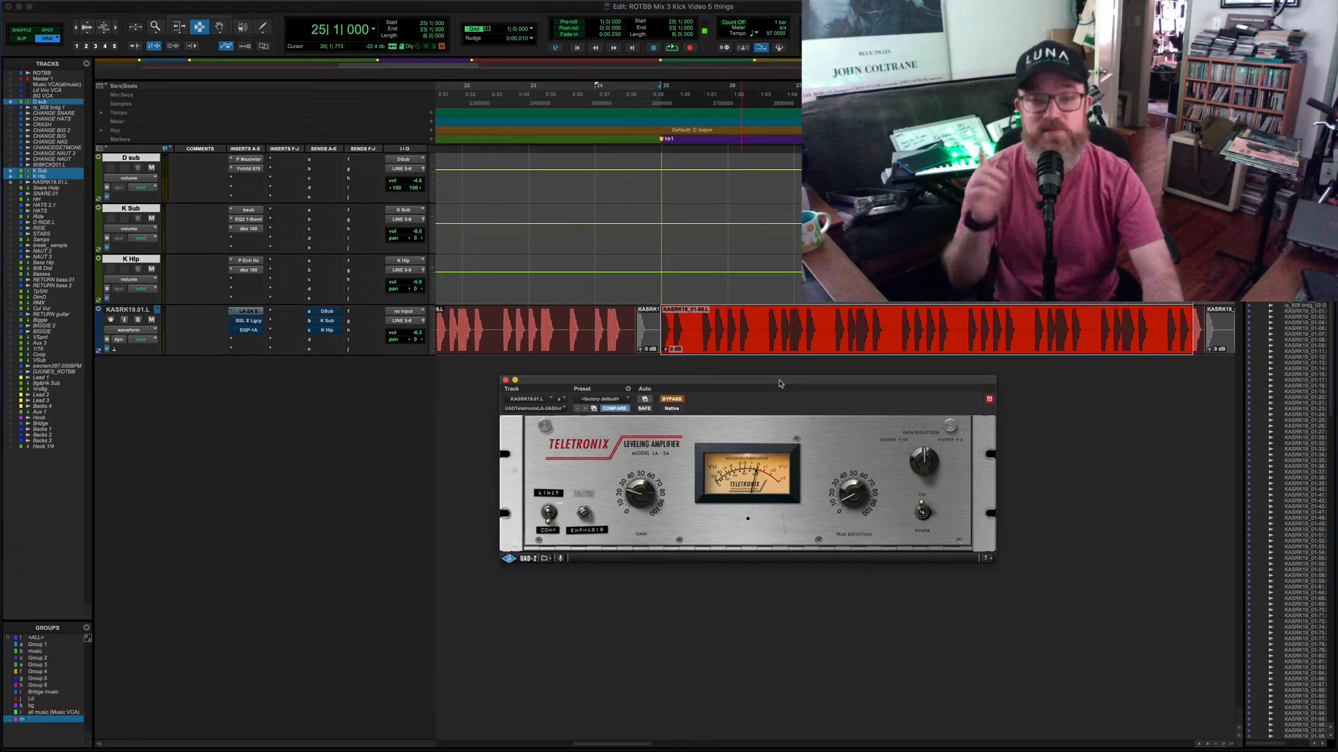
key(space)
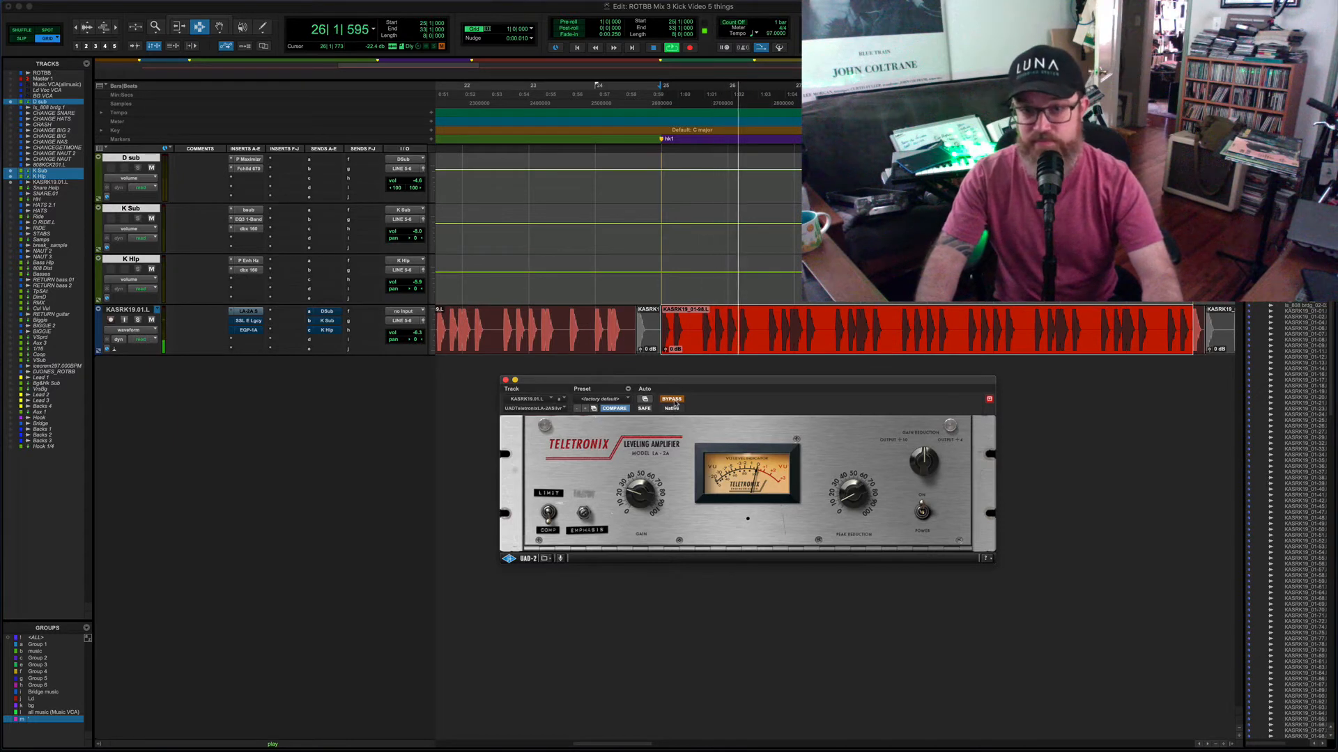
click(673, 400)
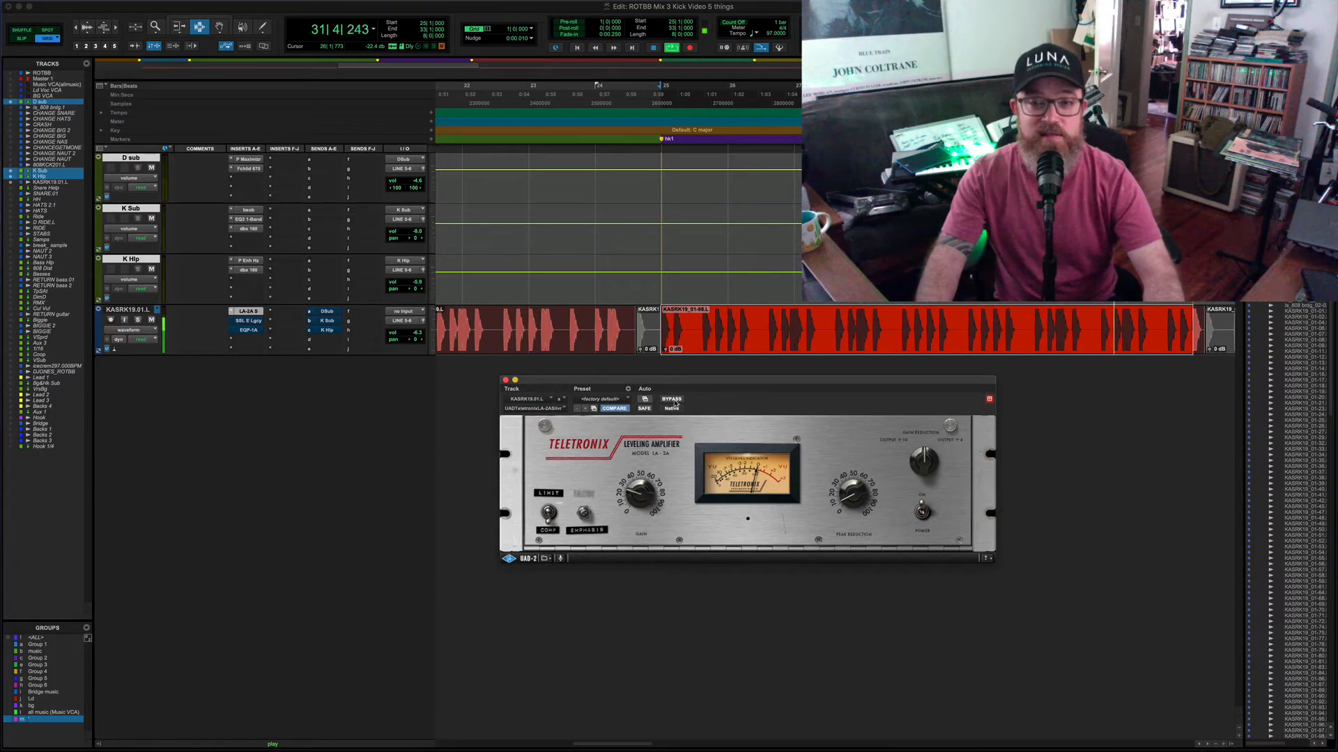
click(673, 400)
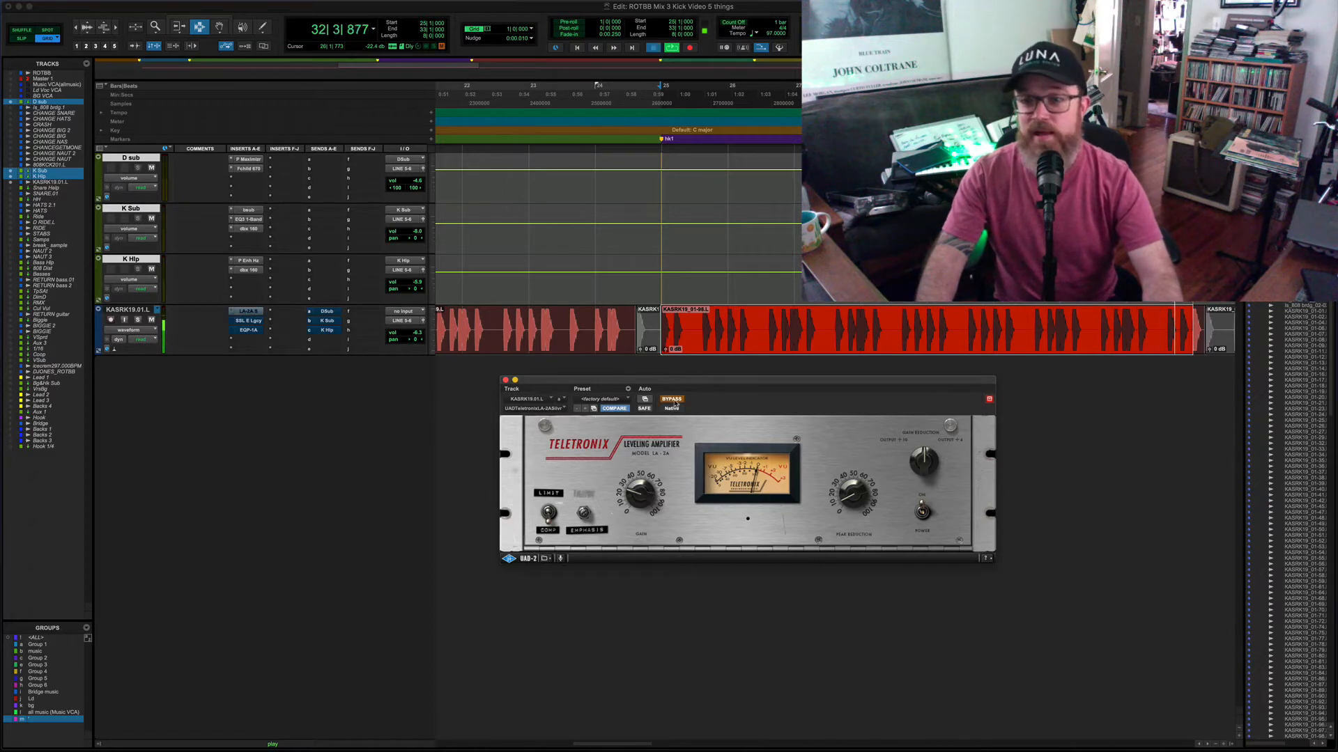
key(space)
Examine the kick waveform at bar 25 at sample-level magnification, then return to an overview of the whole clip.
key(t)
key(t)
key(t)
key(t)
key(t)
key(t)
key(t)
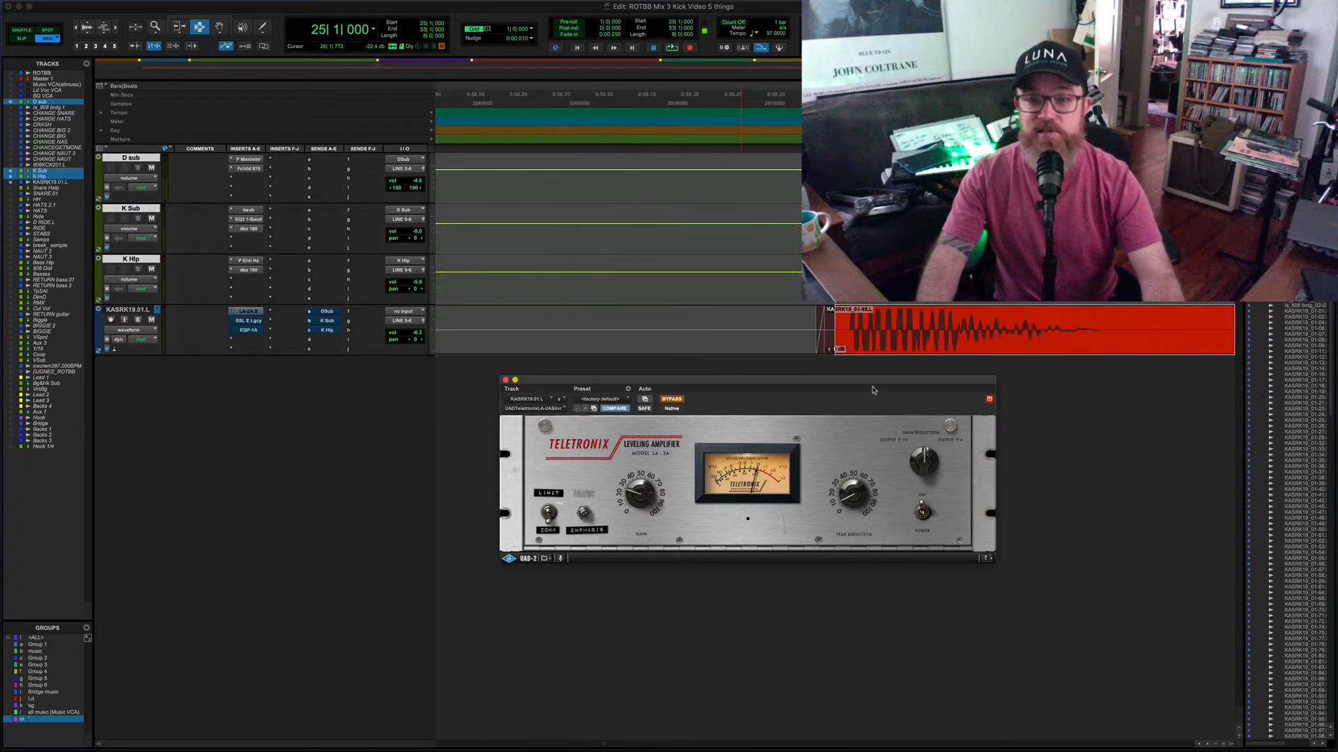
key(t)
scroll(869, 342, right, 5)
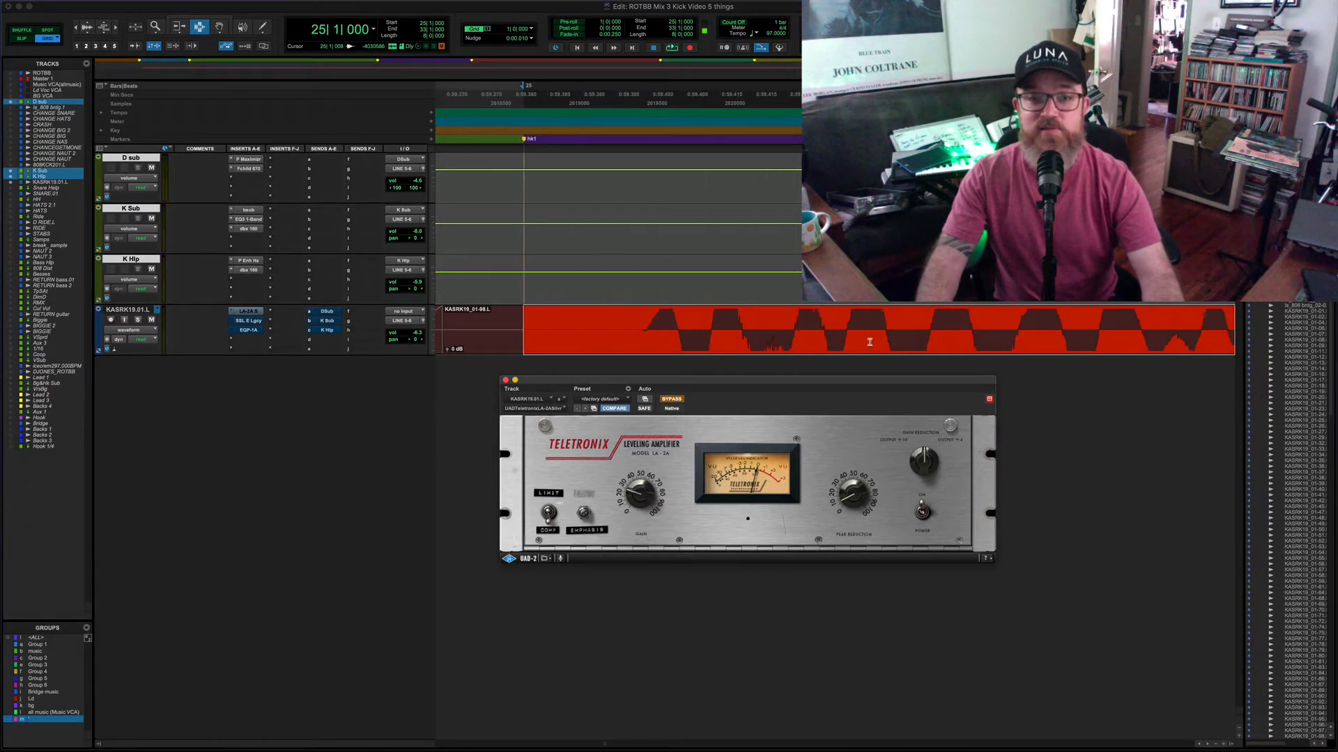
scroll(870, 342, right, 5)
key(t)
key(t)
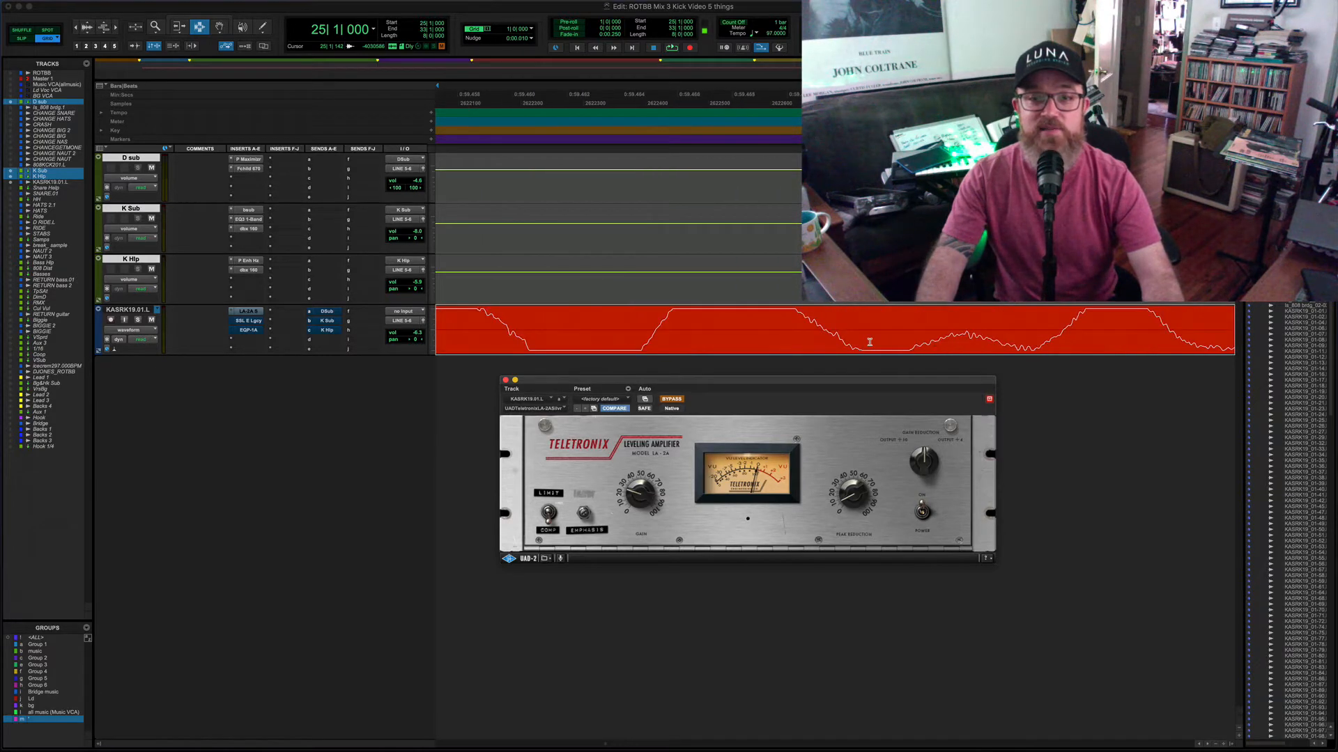
key(r)
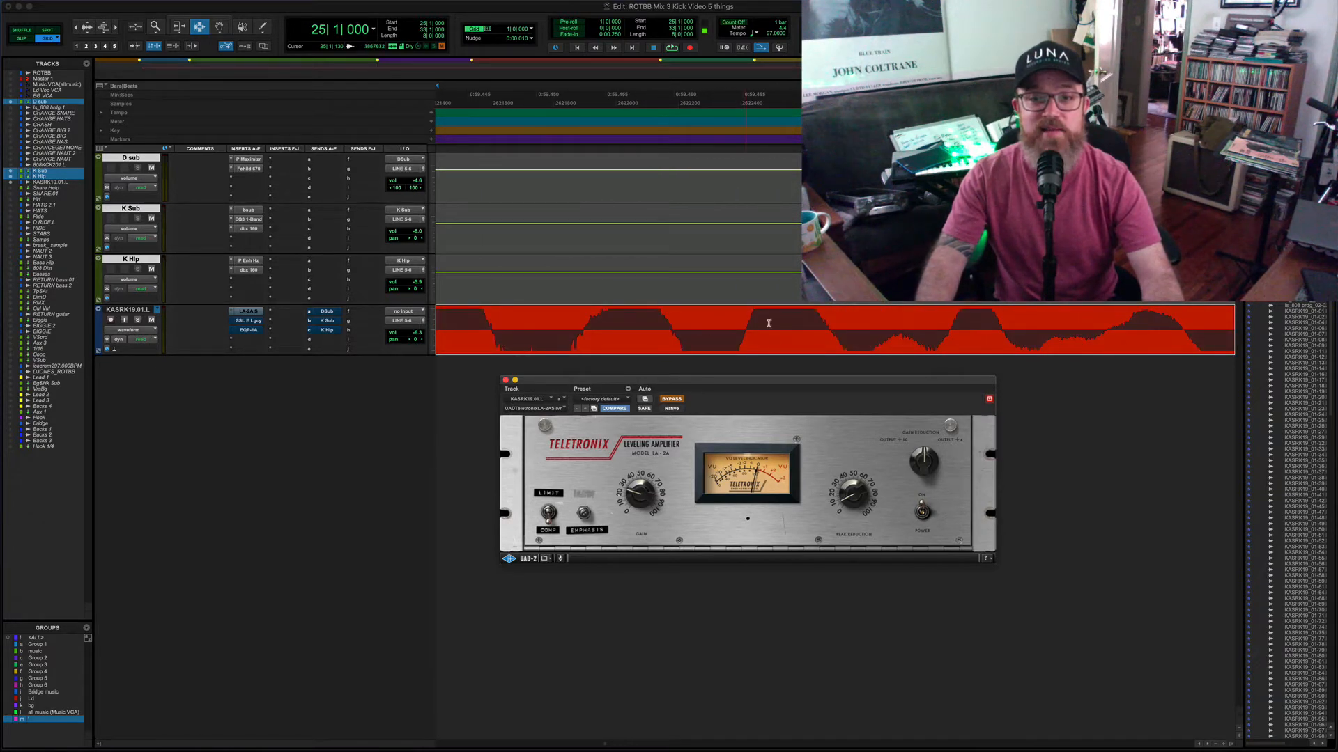
key(r)
key(r)
key(r)
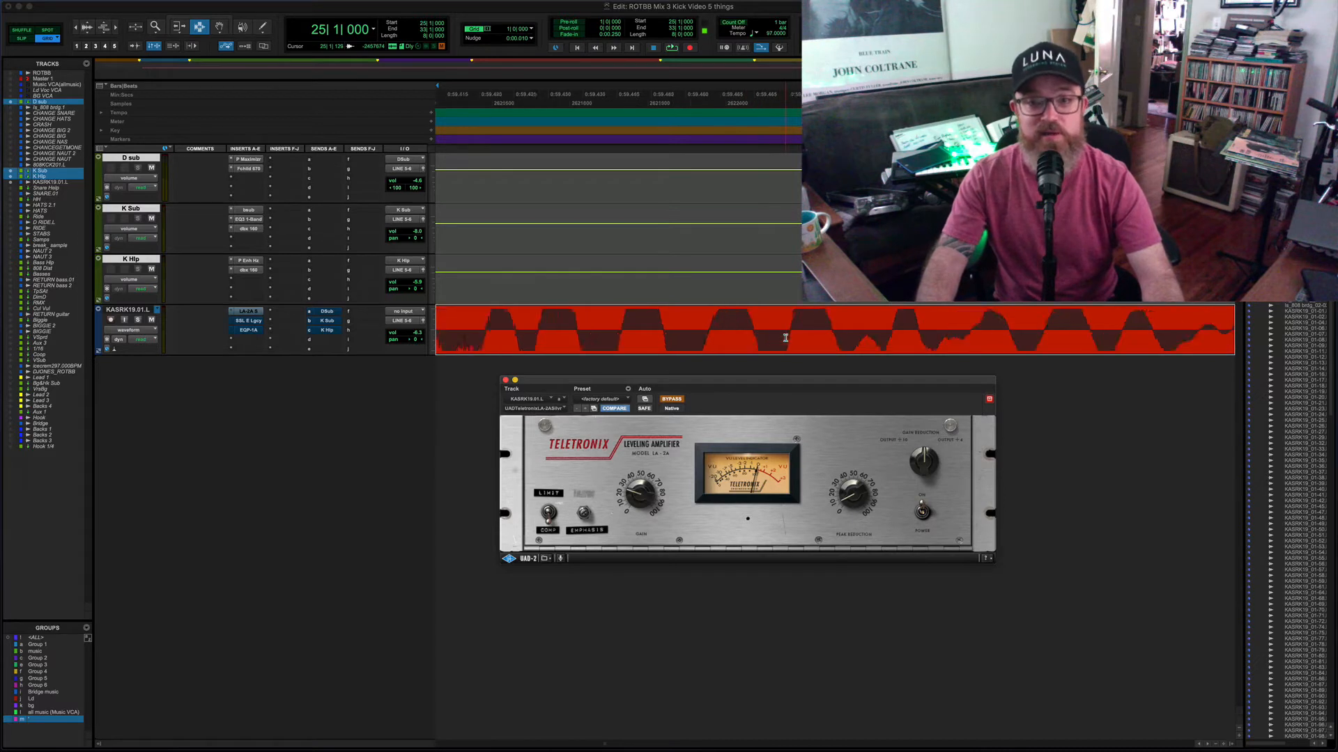
key(r)
key(r)
key(r)
key(r)
key(r)
key(r)
key(r)
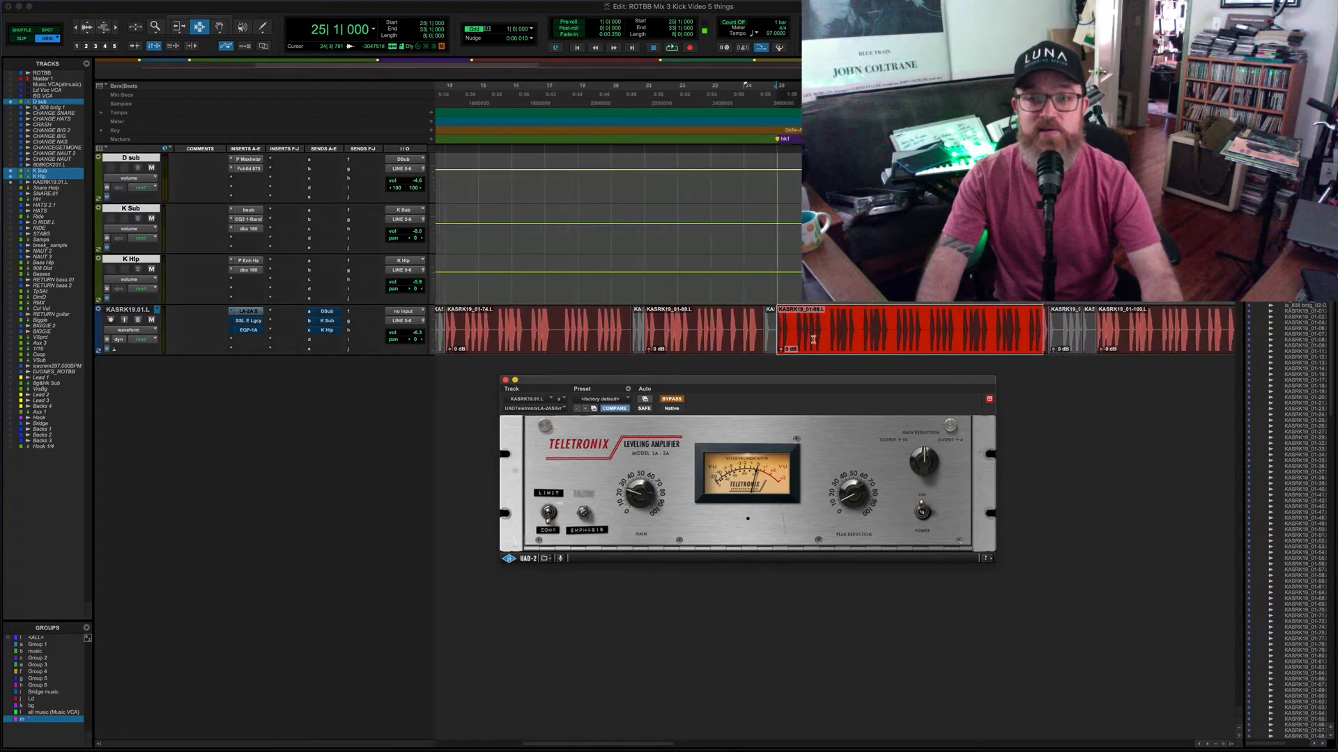
scroll(813, 340, right, 10)
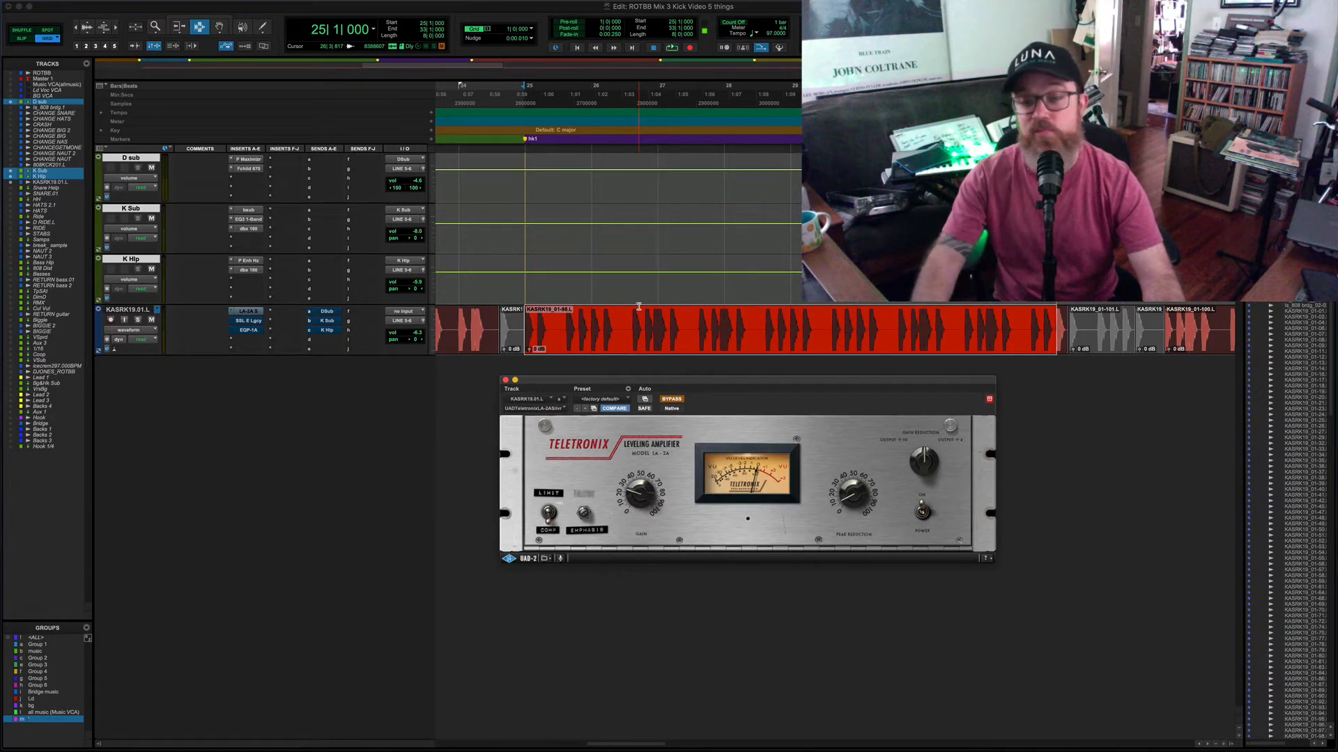
With the kick playing and the LA-2A active, open the SSL E channel strip, compare it against bypass and leave it active.
key(space)
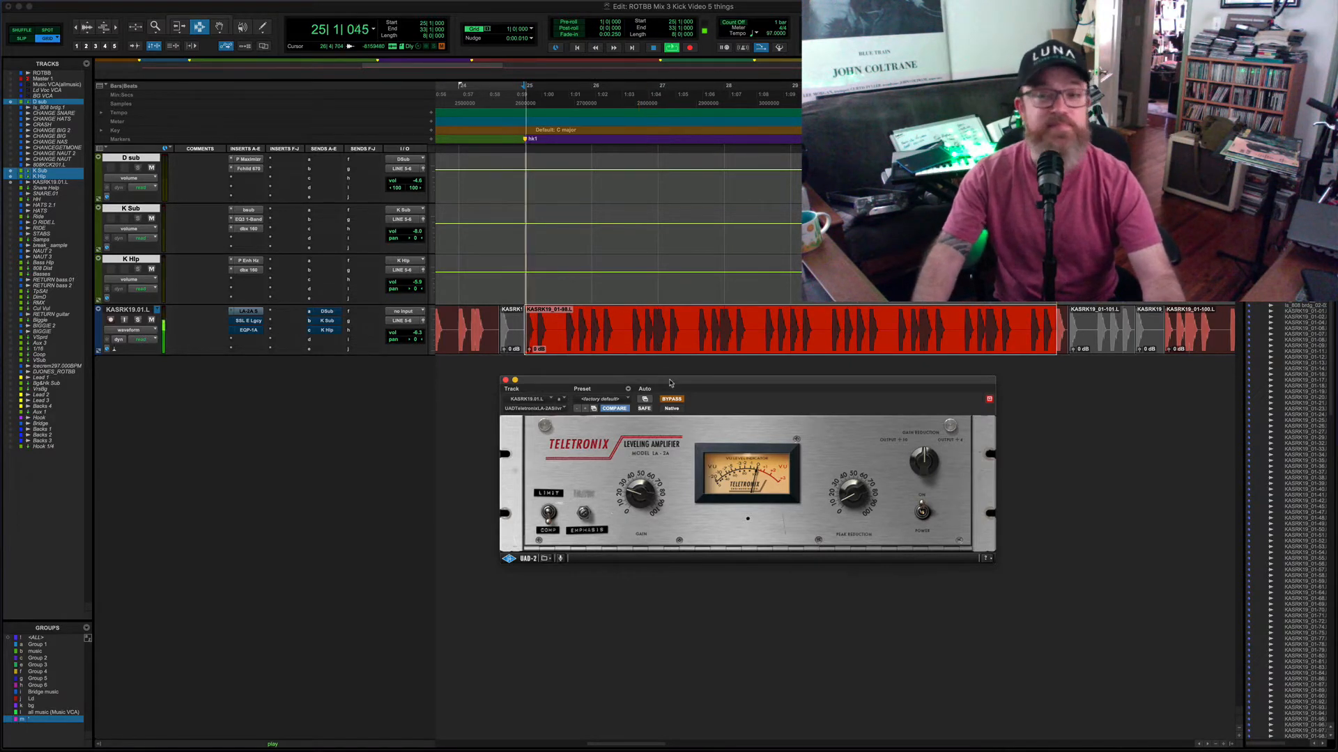
click(254, 321)
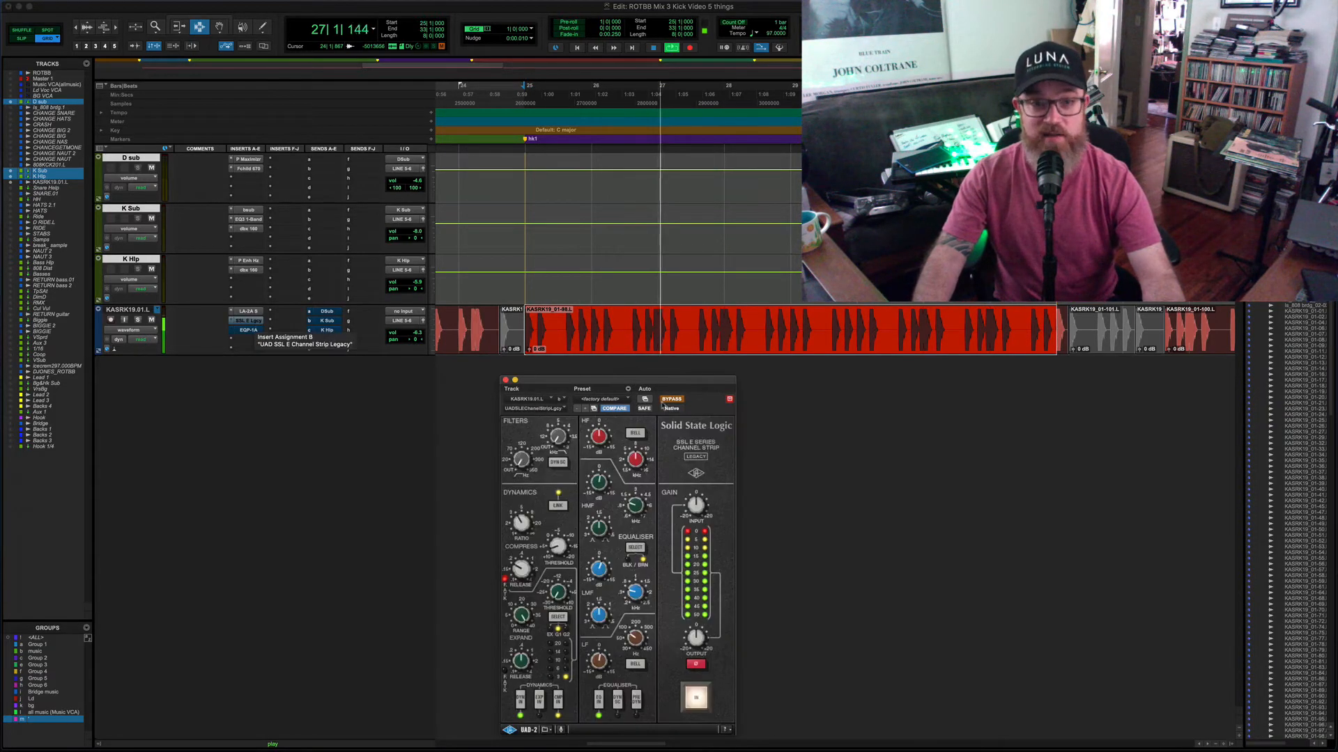
drag(663, 381, 742, 353)
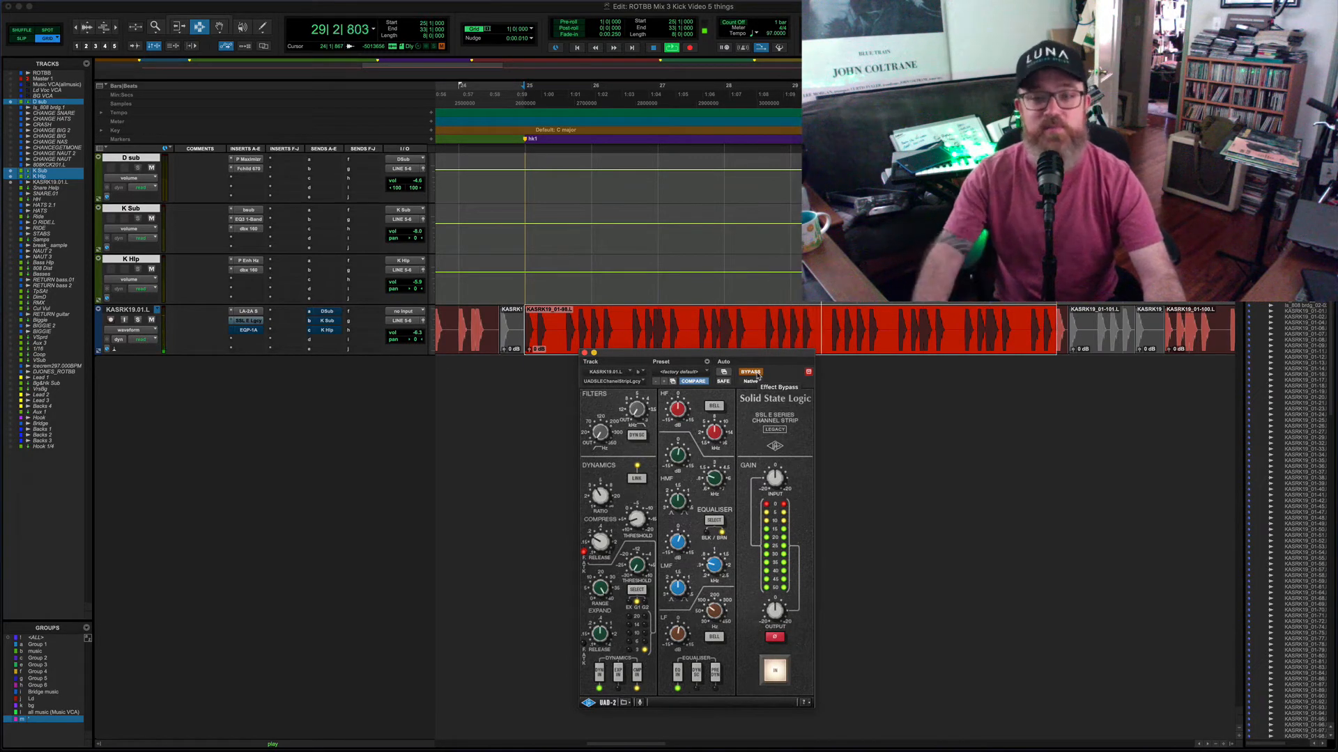
click(758, 374)
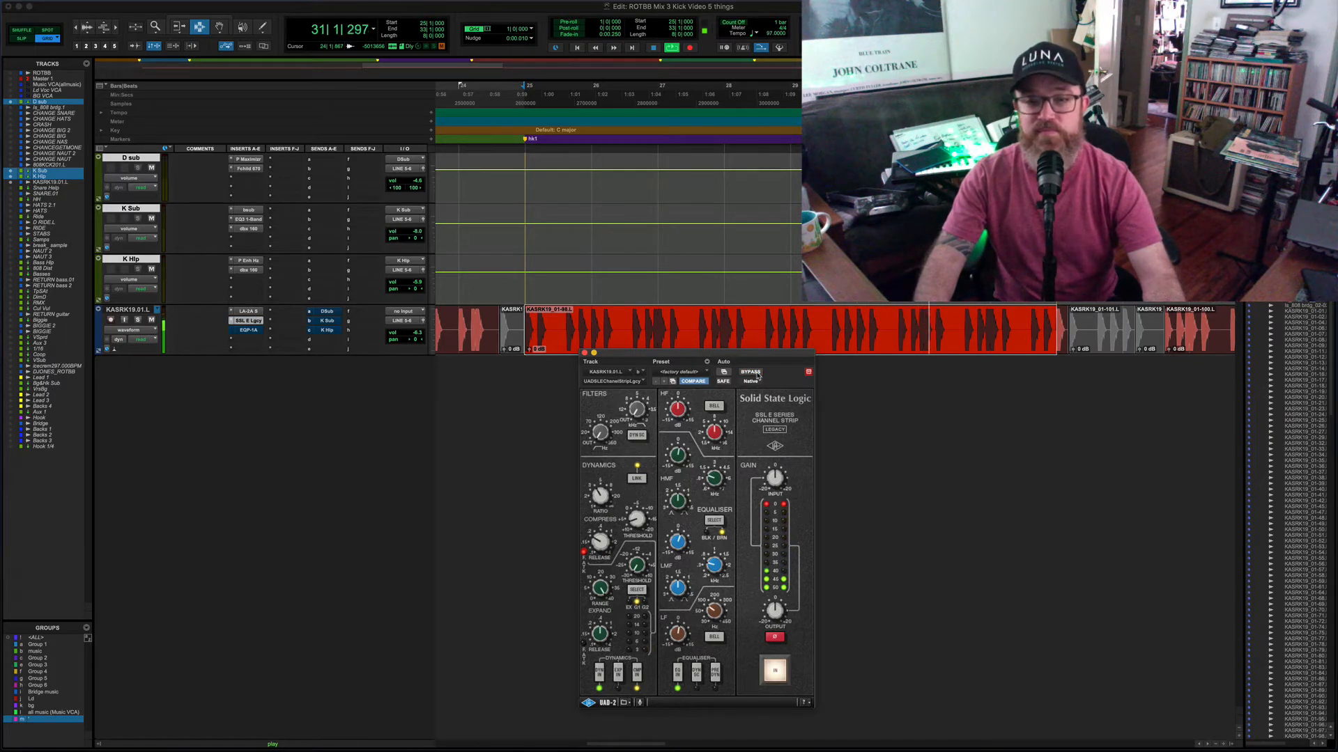
click(750, 373)
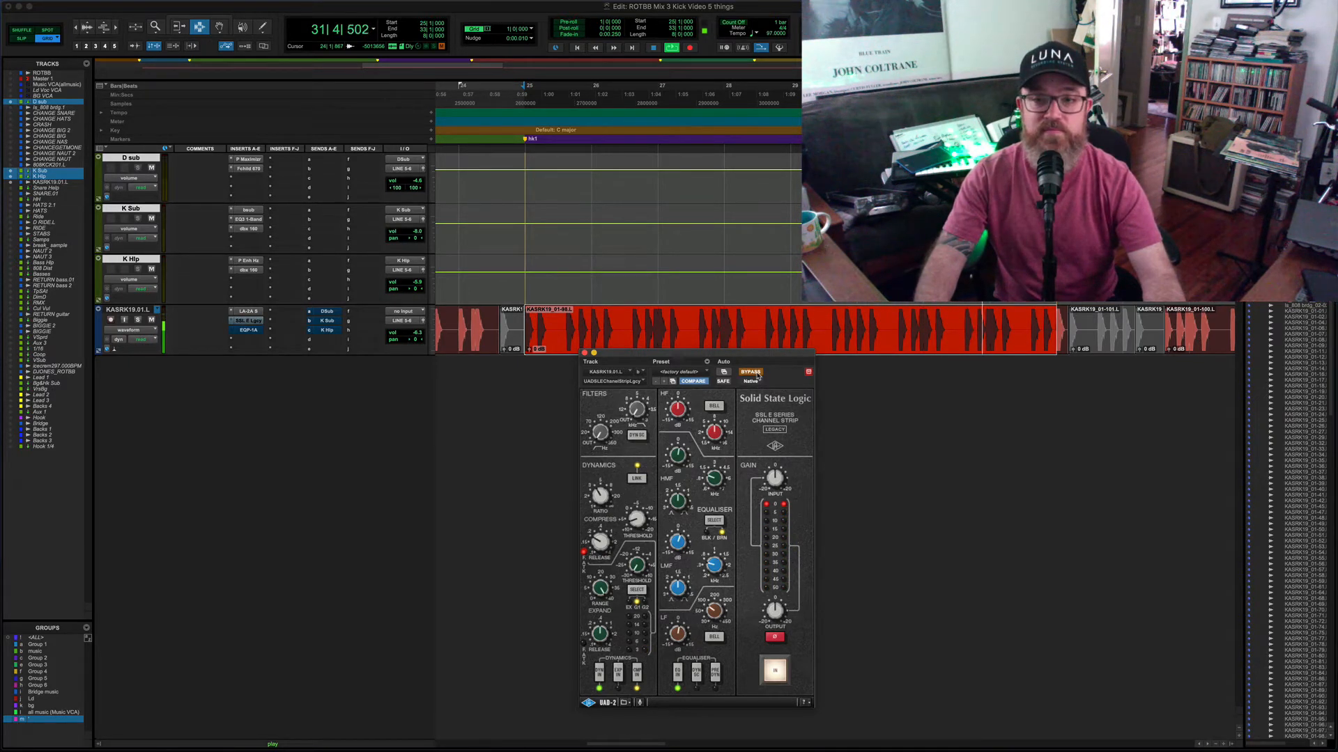
click(757, 375)
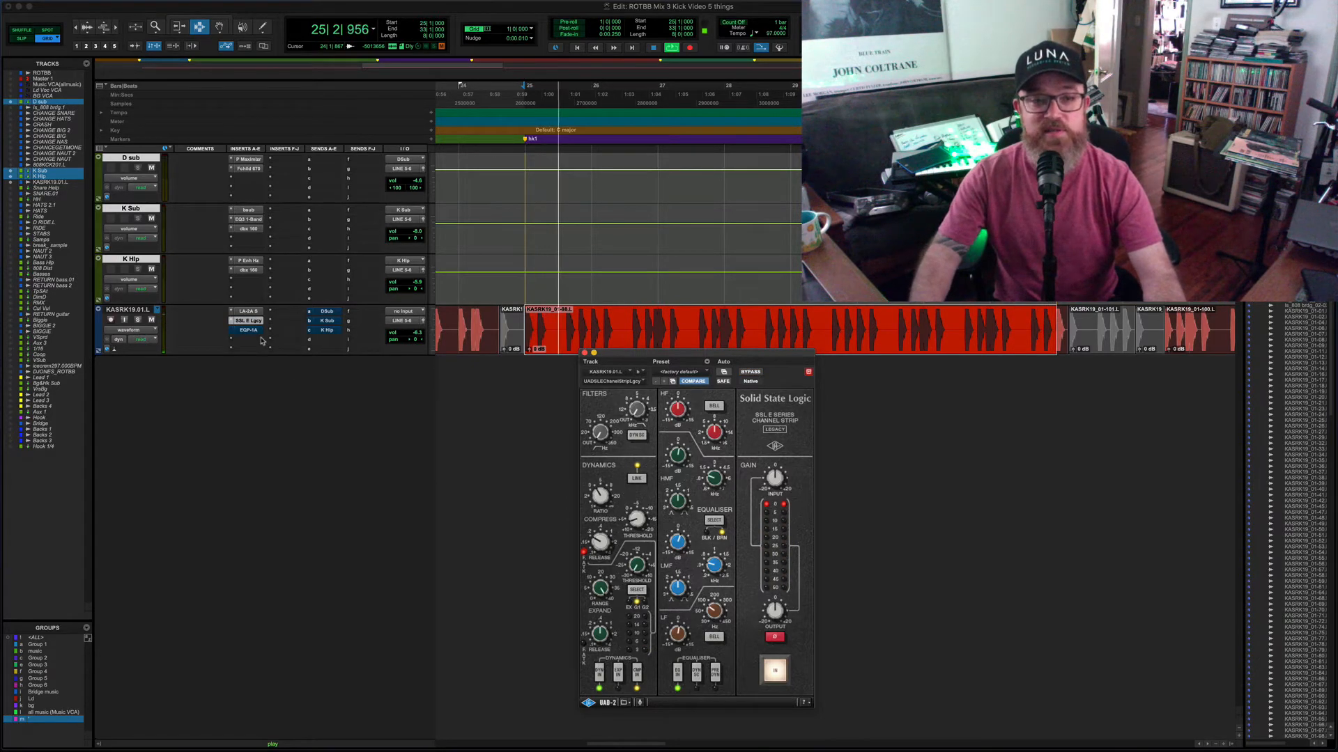
Open the Pultec EQP-1A on the kick track, take it out of bypass during playback, and stop playback.
click(249, 330)
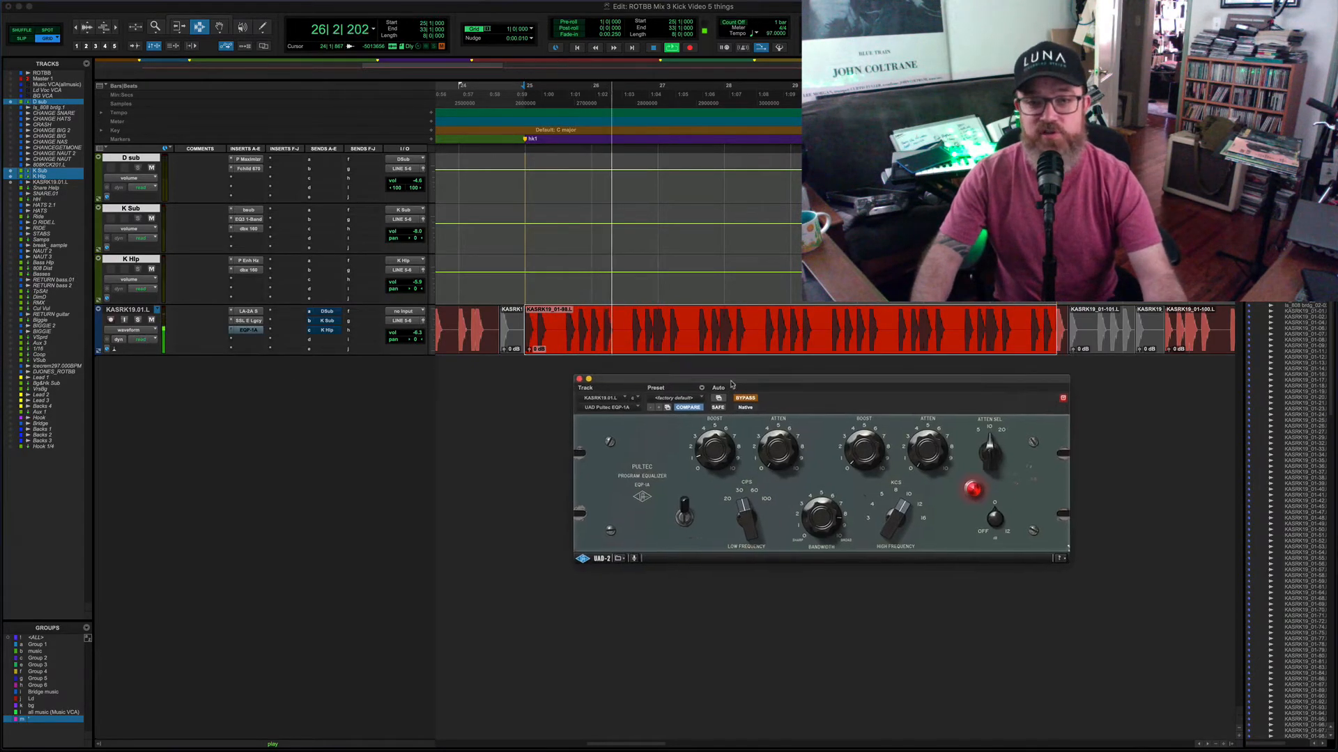
drag(731, 384, 666, 382)
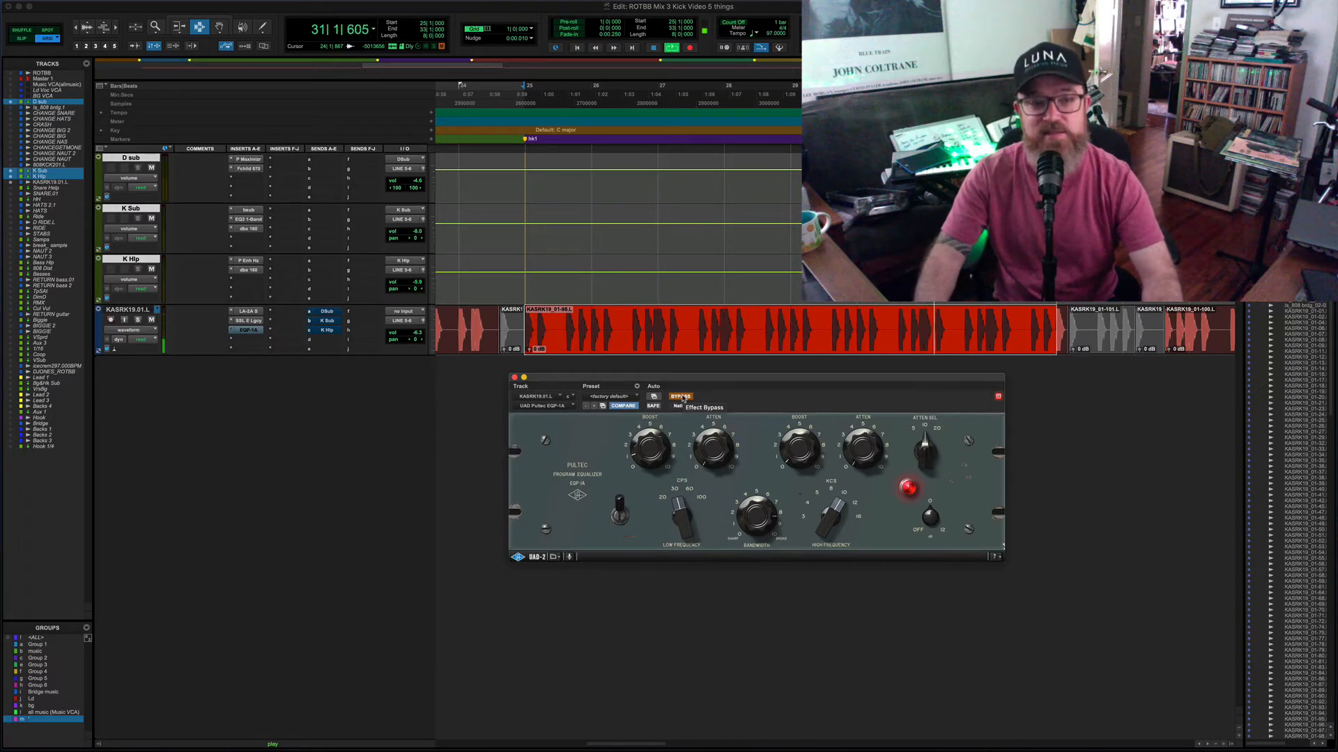
click(681, 397)
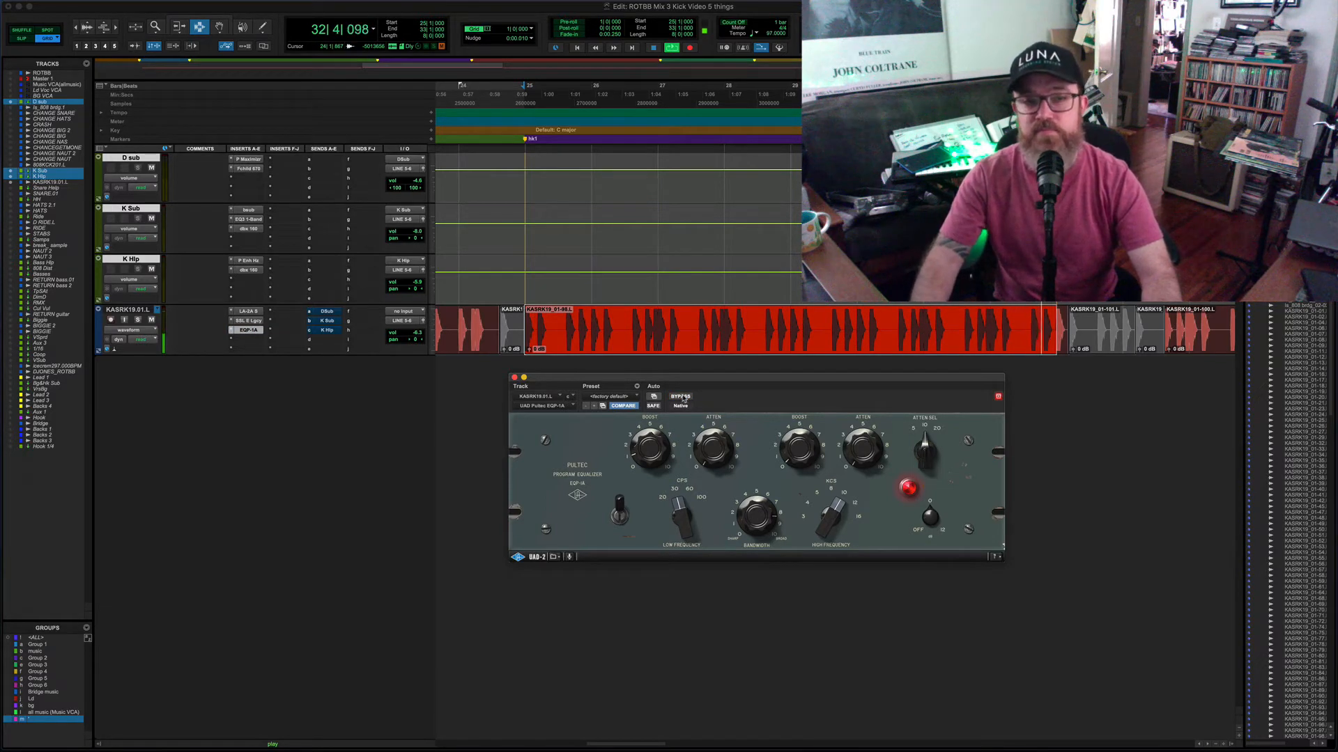
key(space)
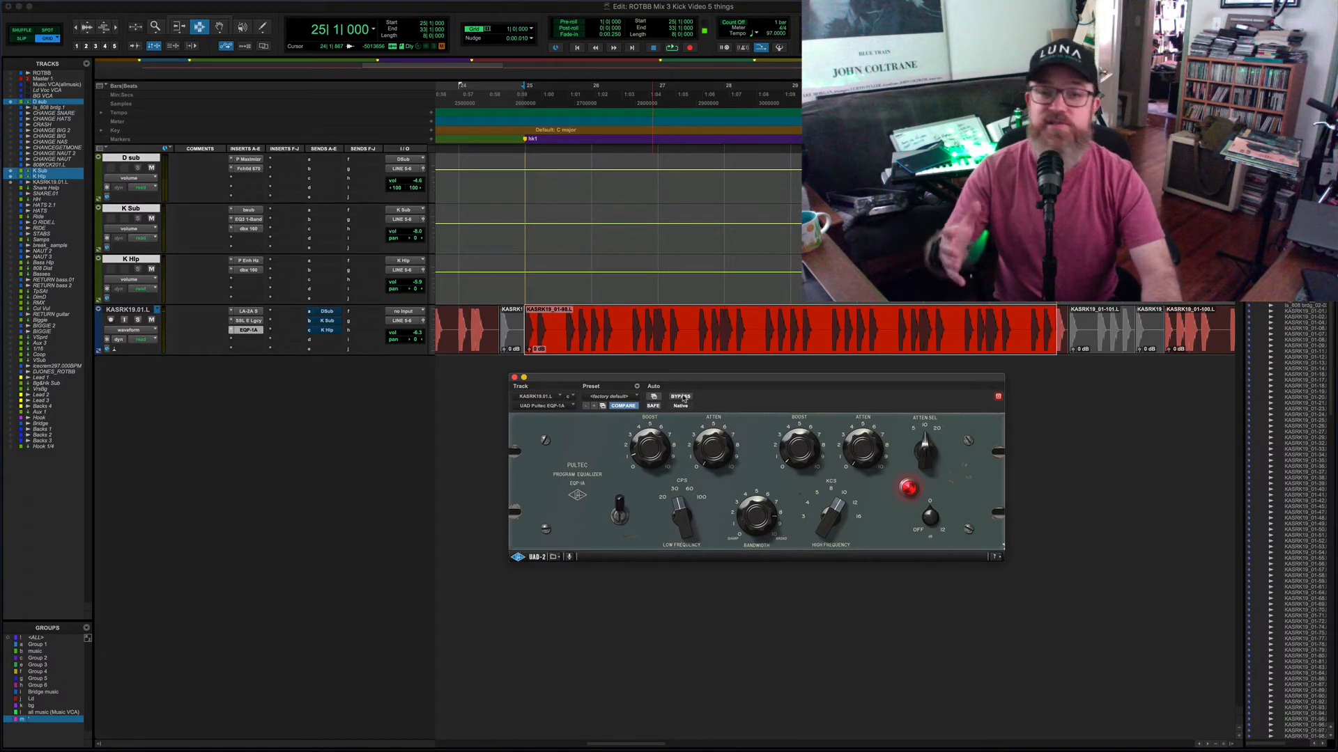
Select the KASRK19.01.L track and compare its three inserts bypassed and active together during playback.
click(130, 309)
drag(850, 382, 837, 358)
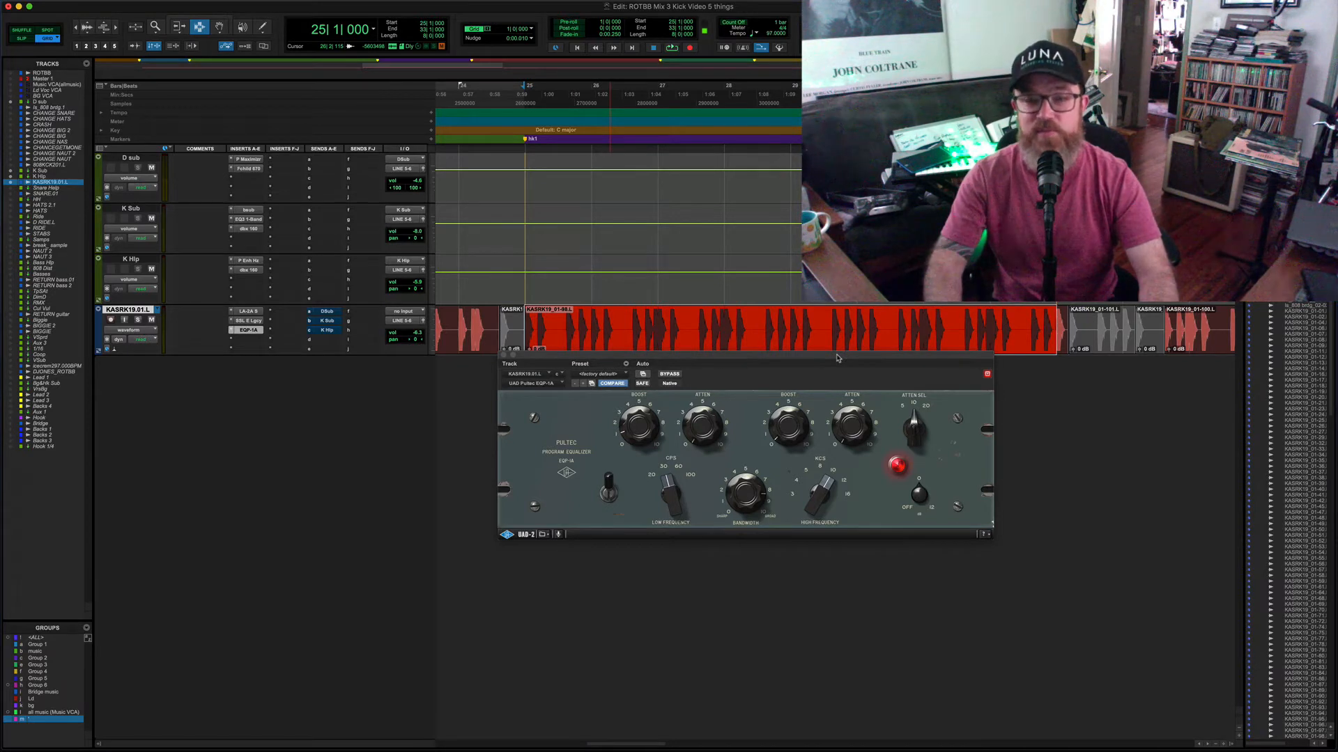
key(space)
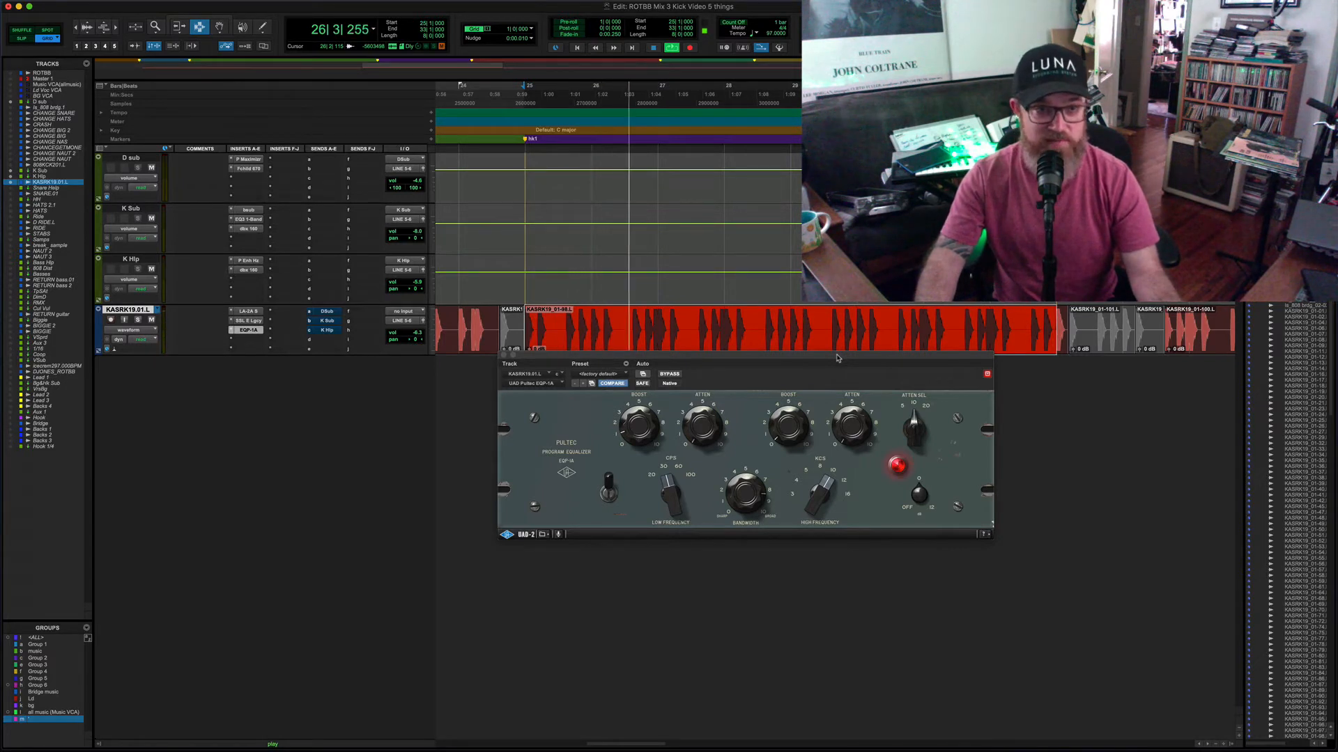
key(shift+a)
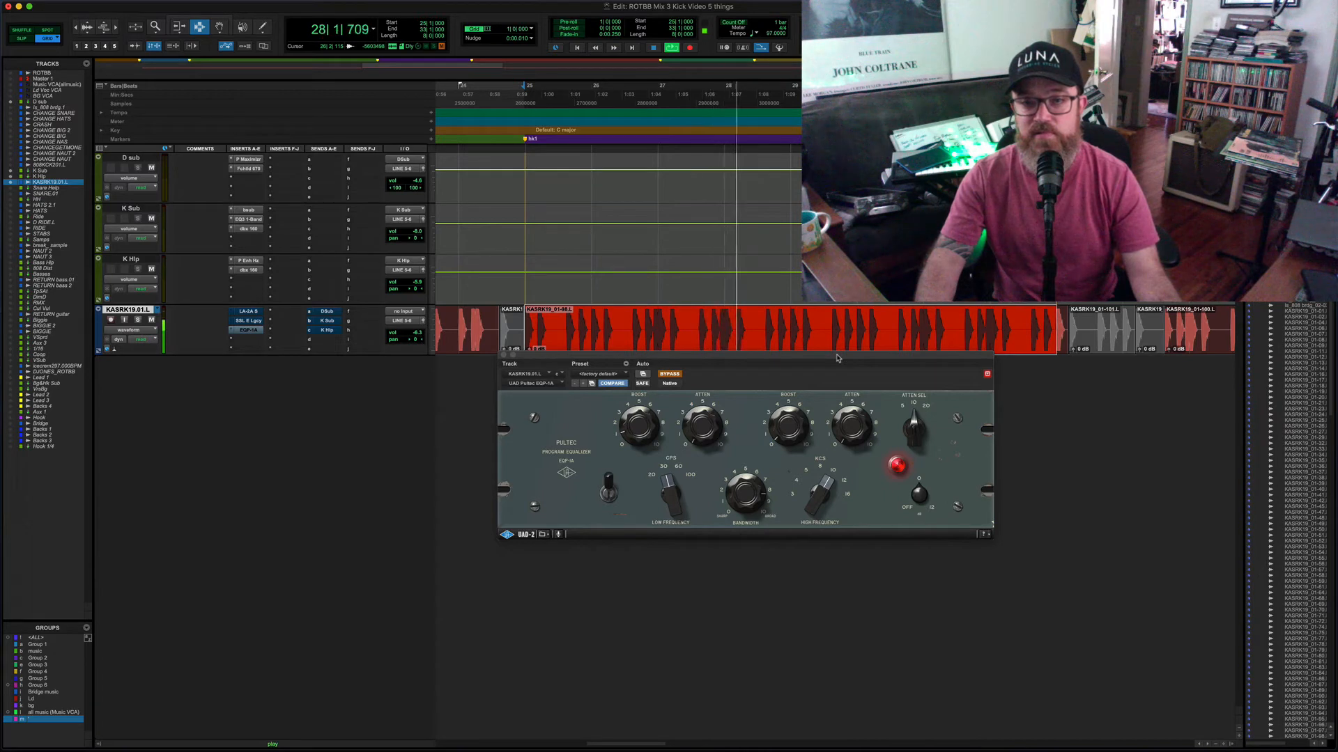
key(shift+a)
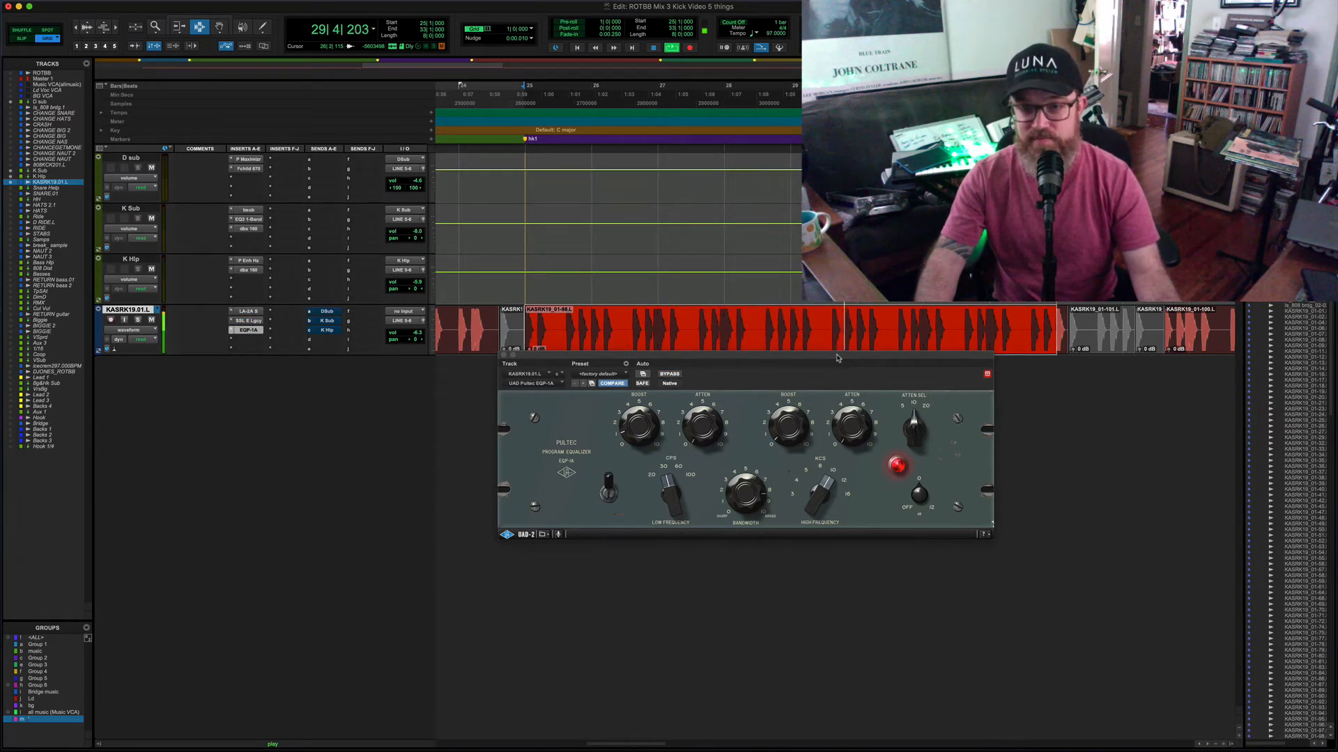
key(space)
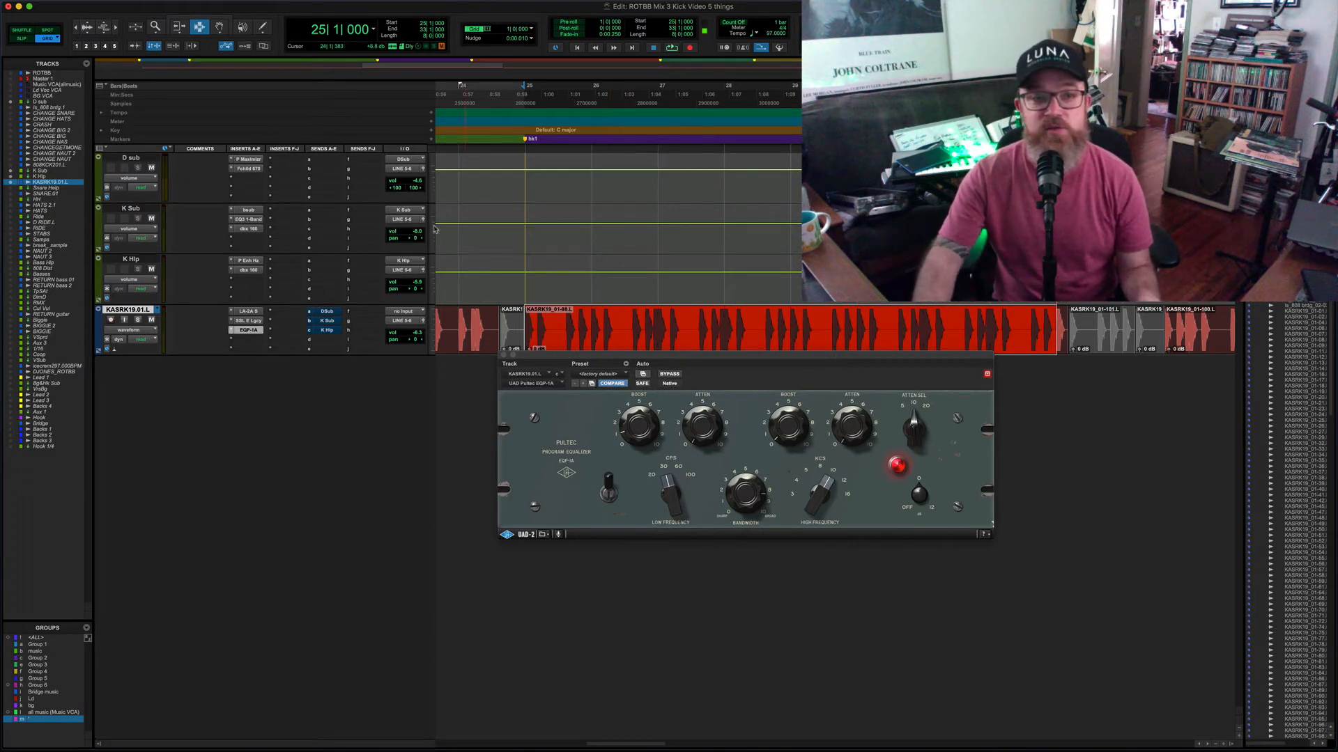
Open bx_subsynth on the K Sub track and audition the kick with its K Sub send unmuted.
click(249, 210)
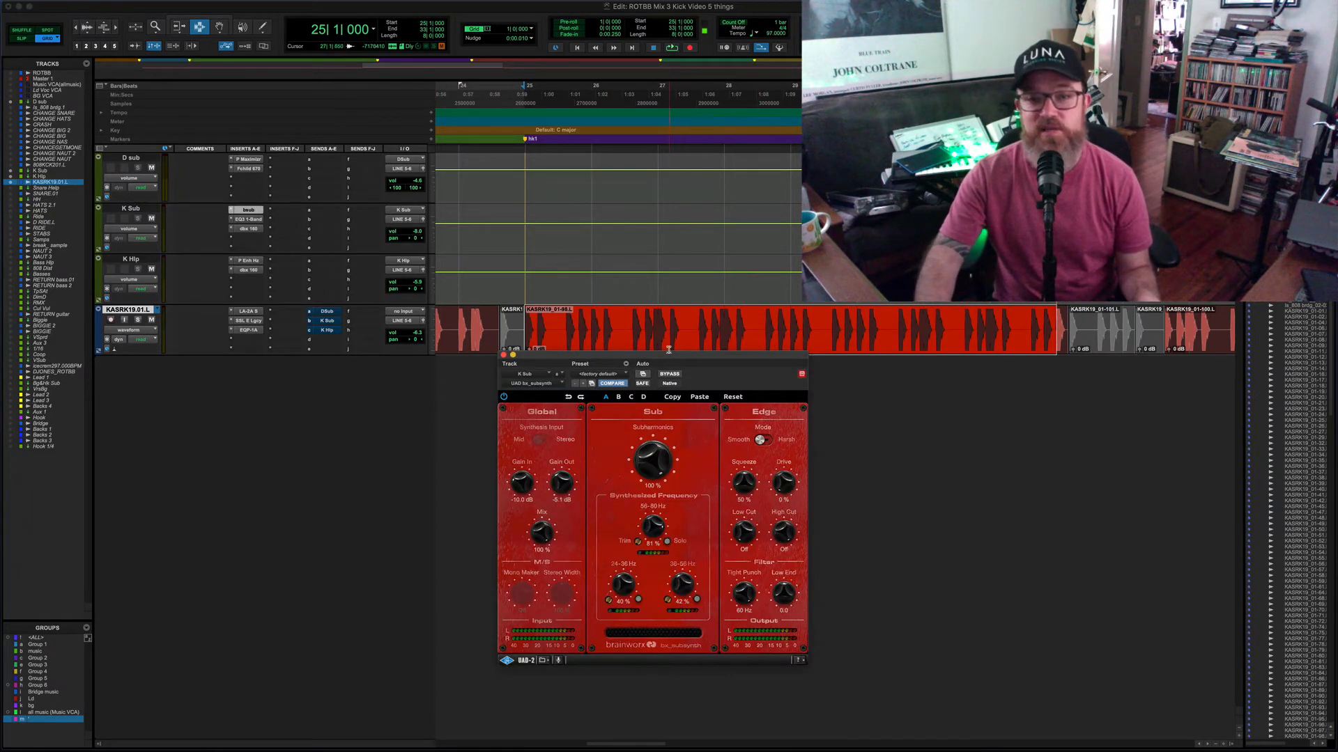
drag(721, 357, 795, 168)
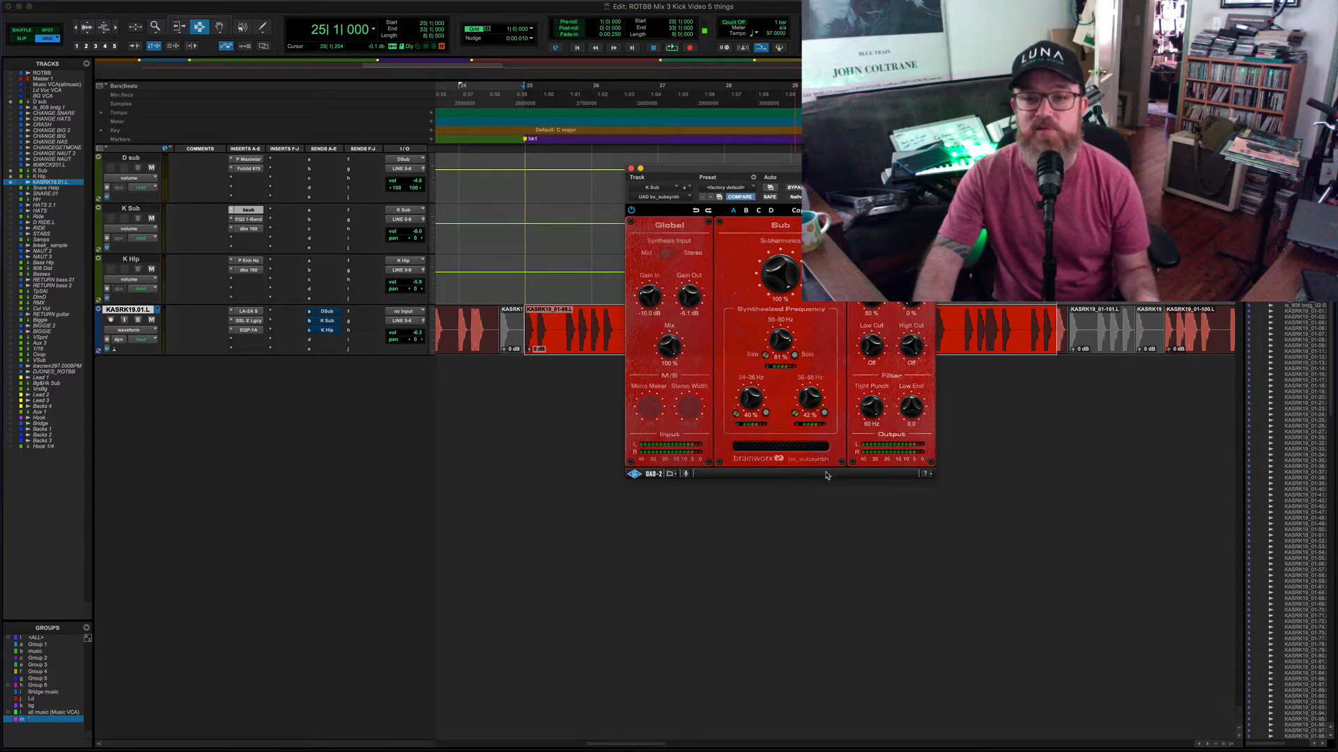
drag(735, 176, 690, 173)
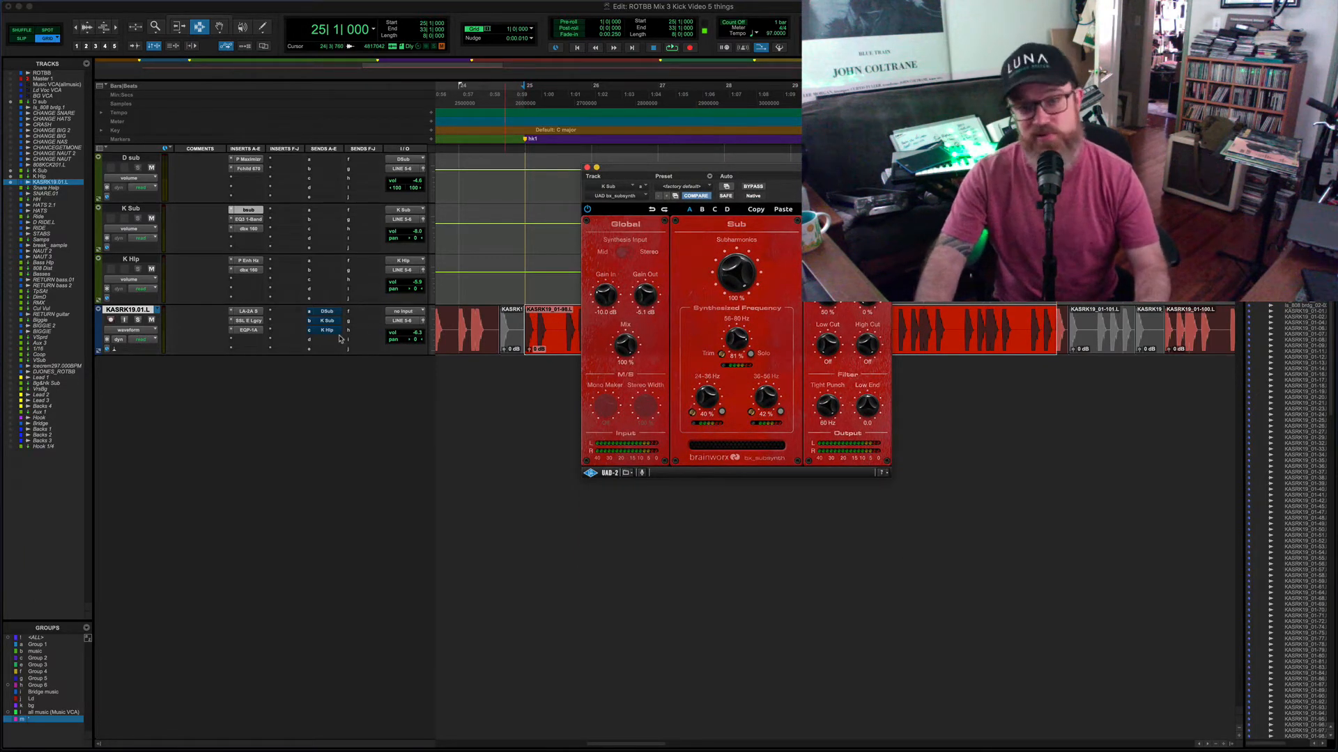
key(space)
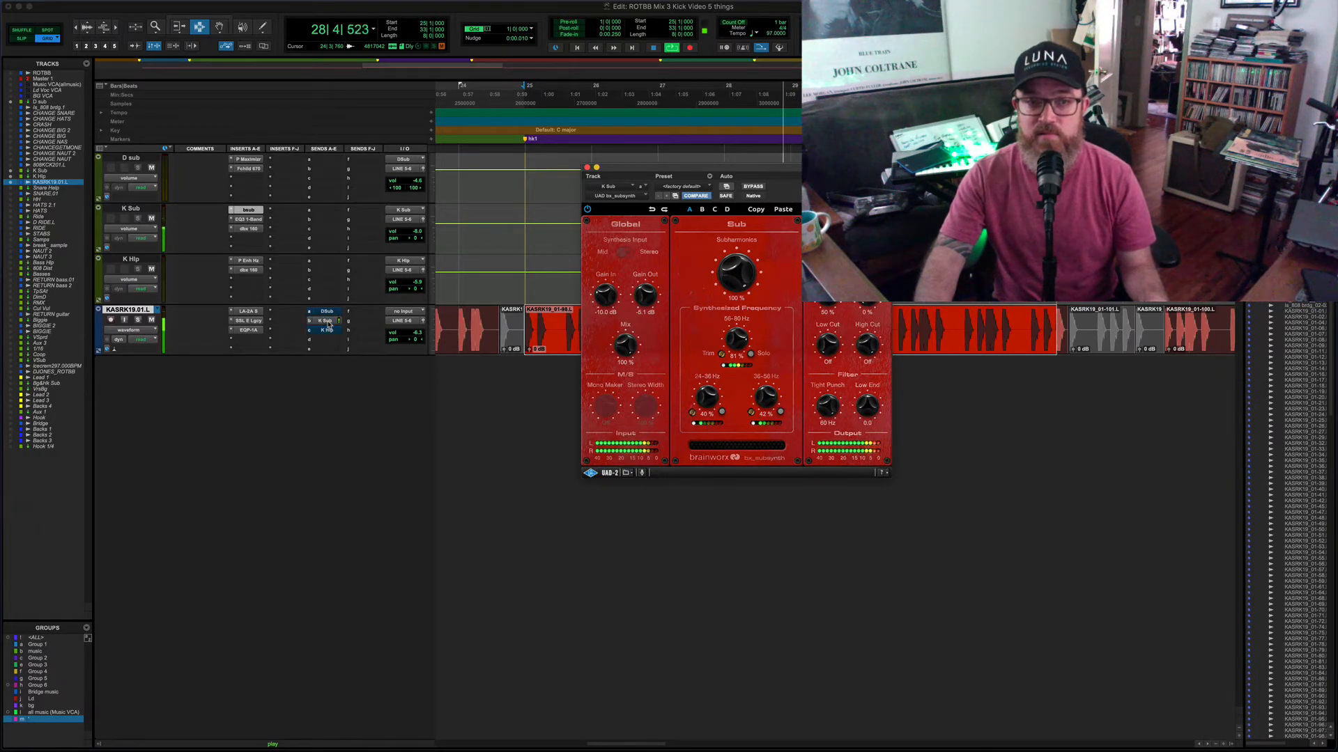
key(space)
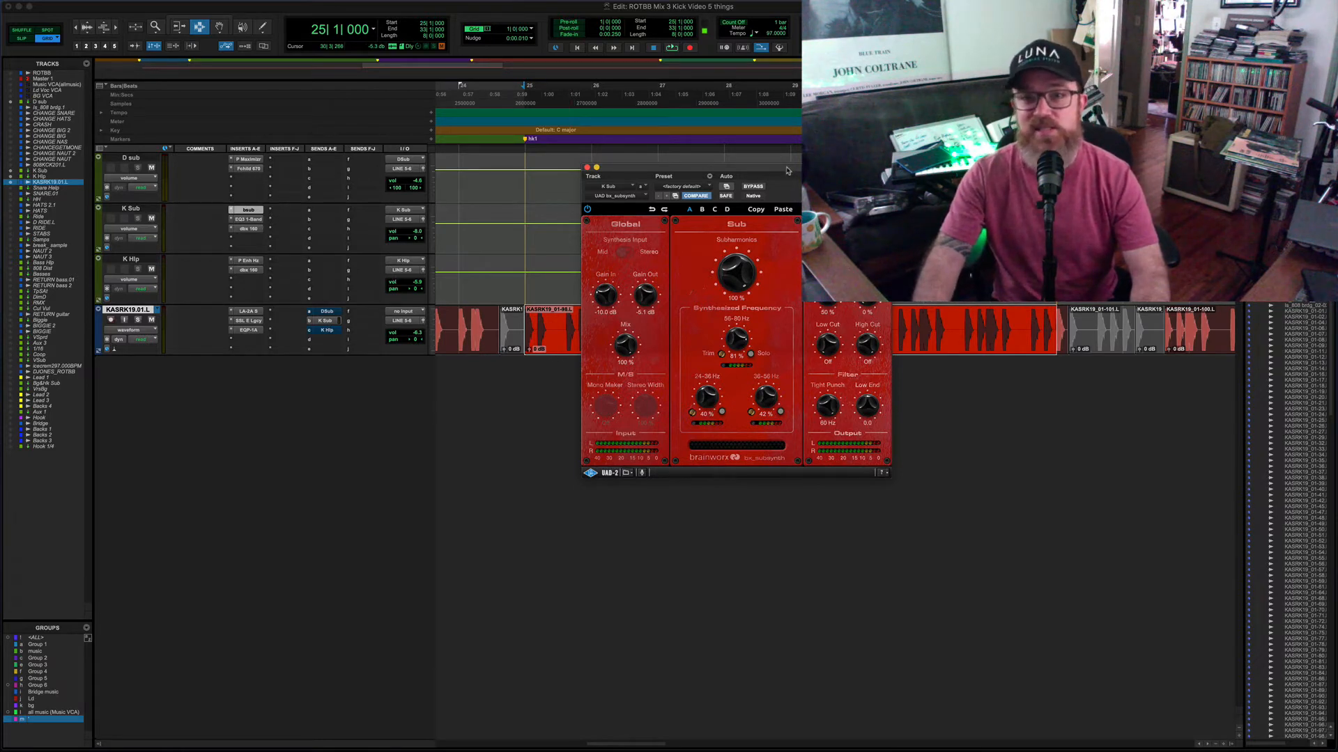
drag(787, 171, 736, 155)
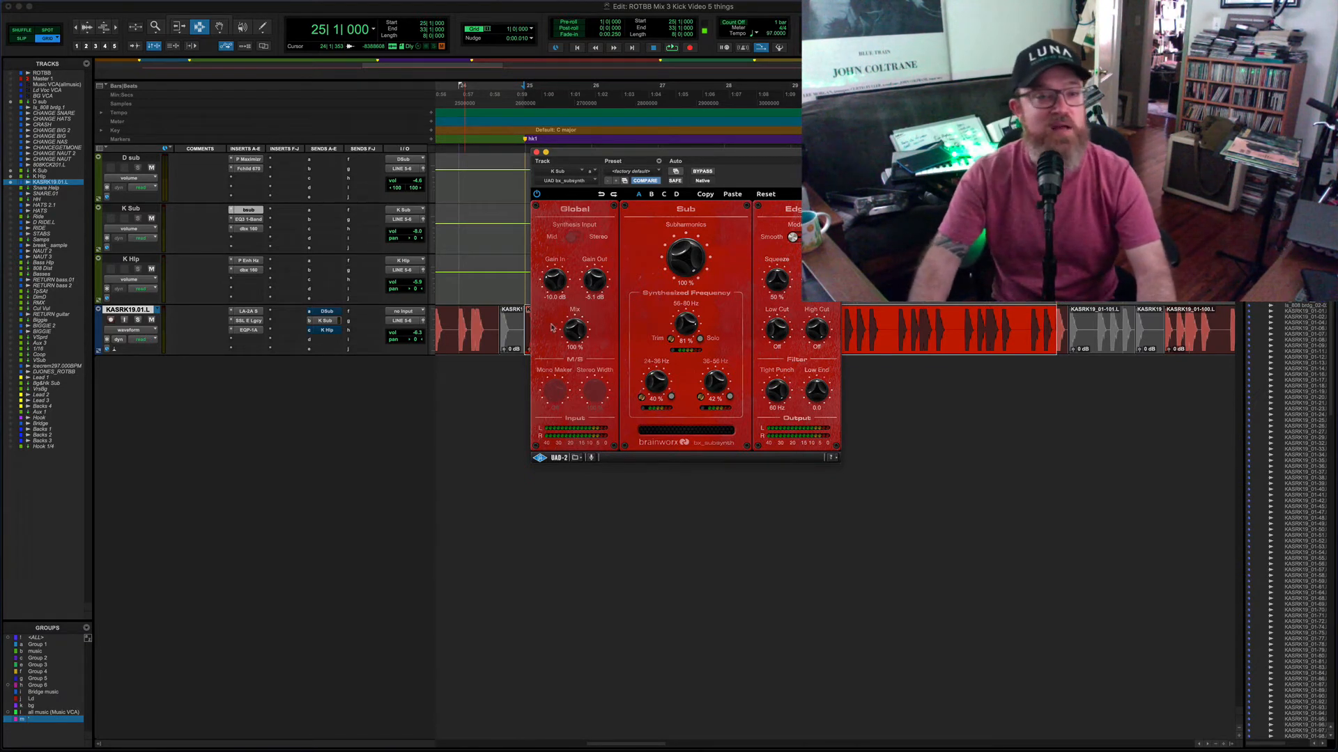
Open Precision Enhancer Hz on the K Hip track and audition the kick with the K Hip send unmuted and K Sub muted.
click(251, 260)
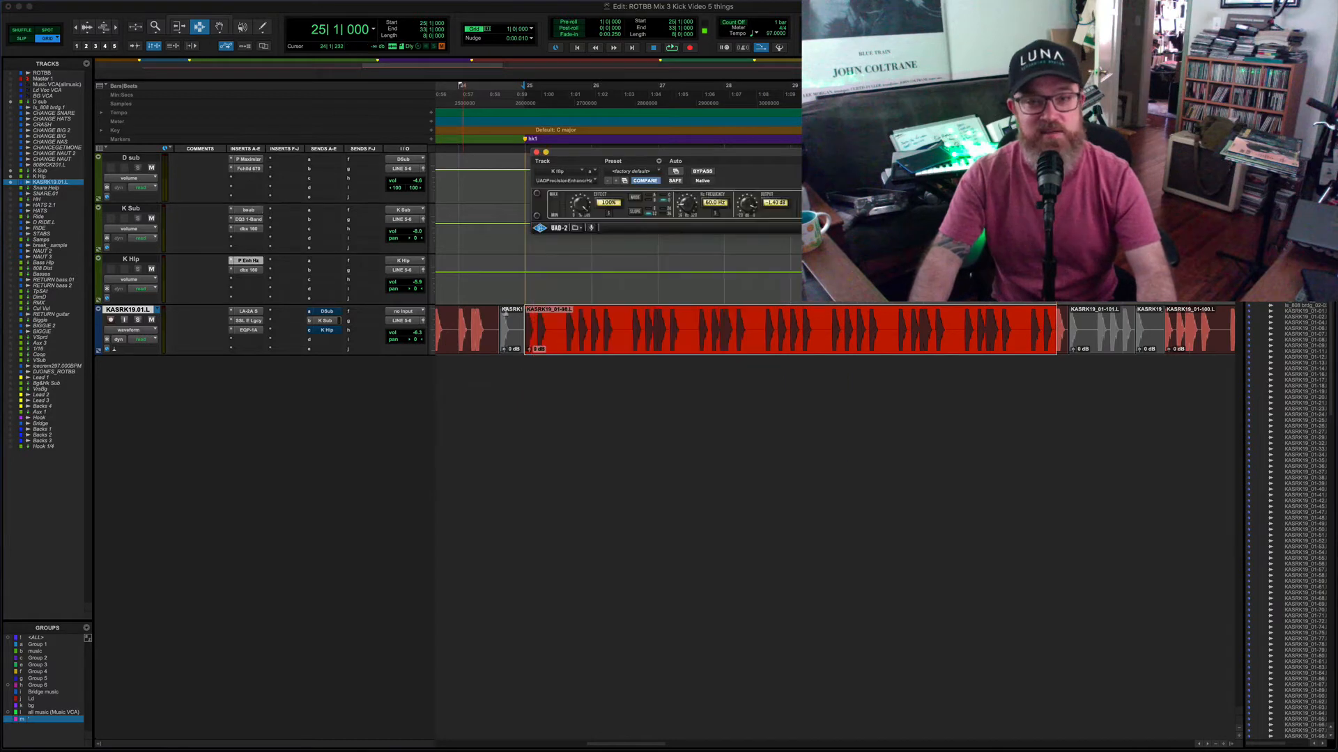
drag(723, 153, 705, 341)
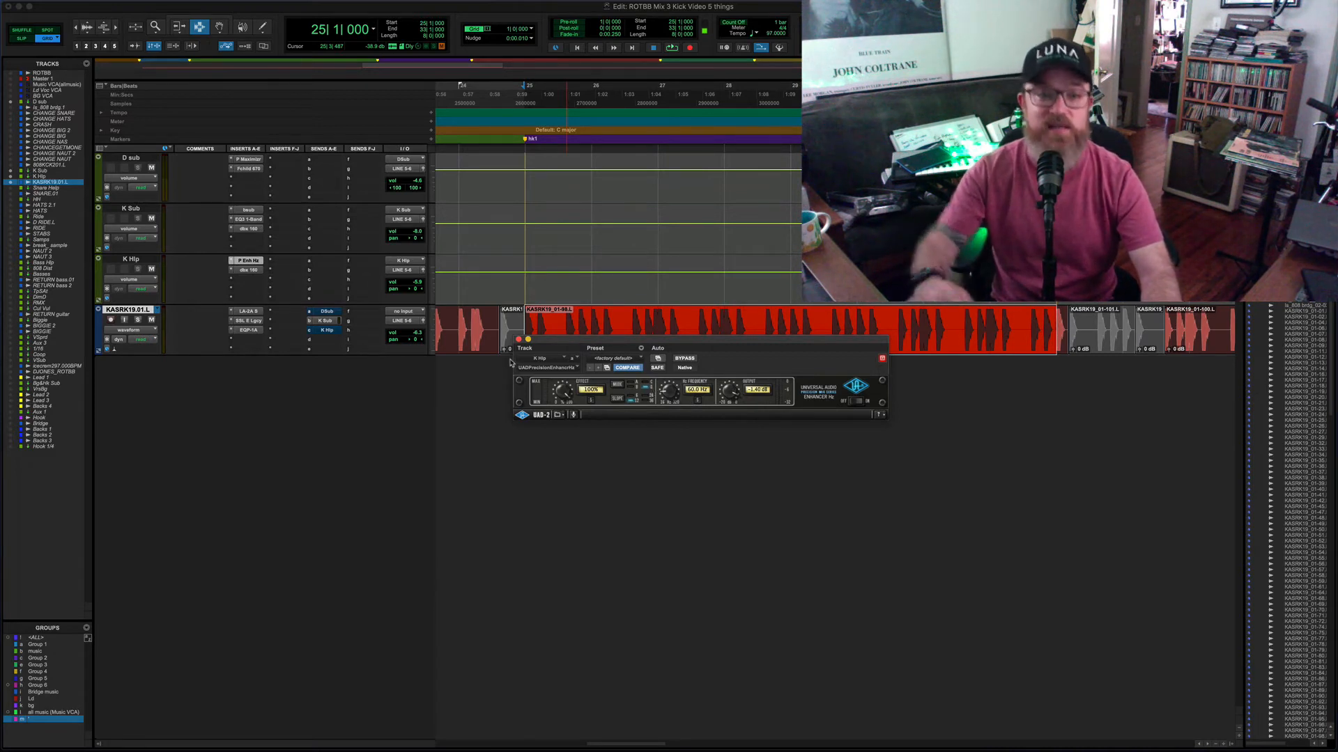
key(space)
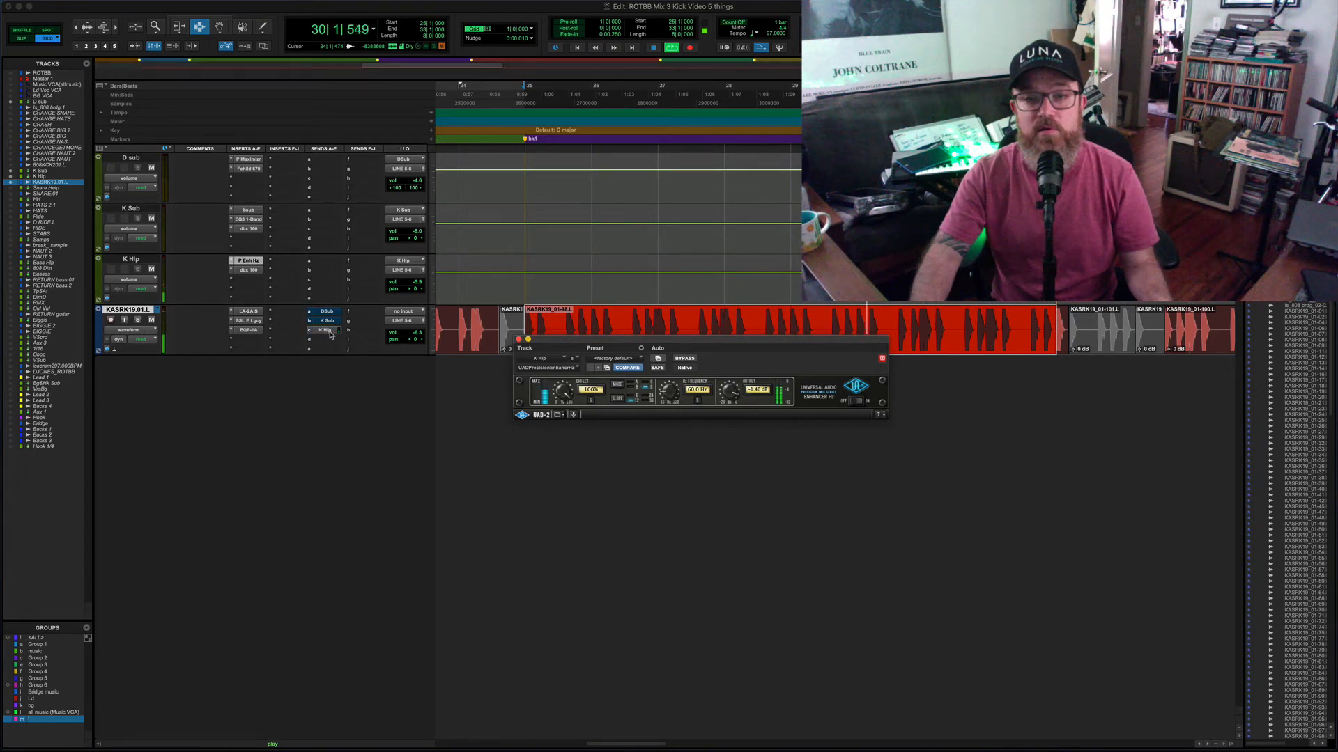
key(space)
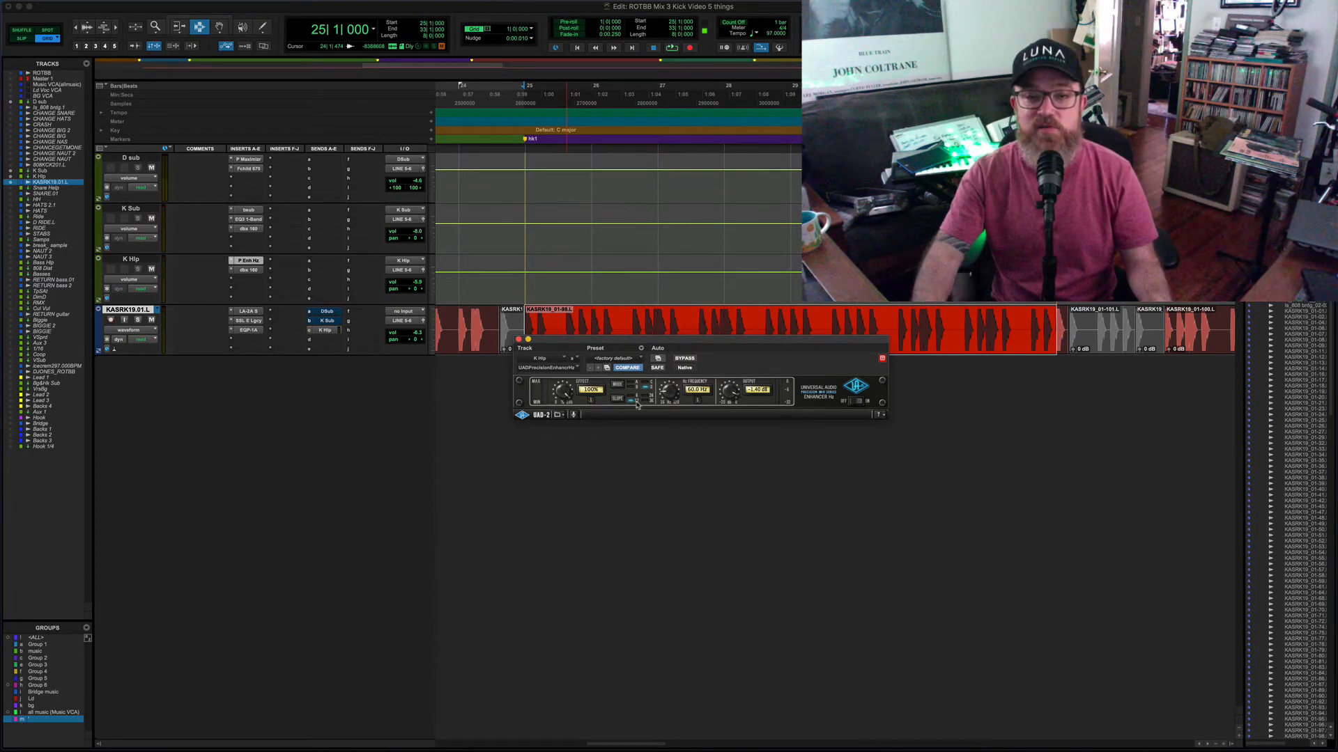
Switch the enhancer's small buttons below the effect amount and frequency values on and back off.
click(699, 401)
click(591, 402)
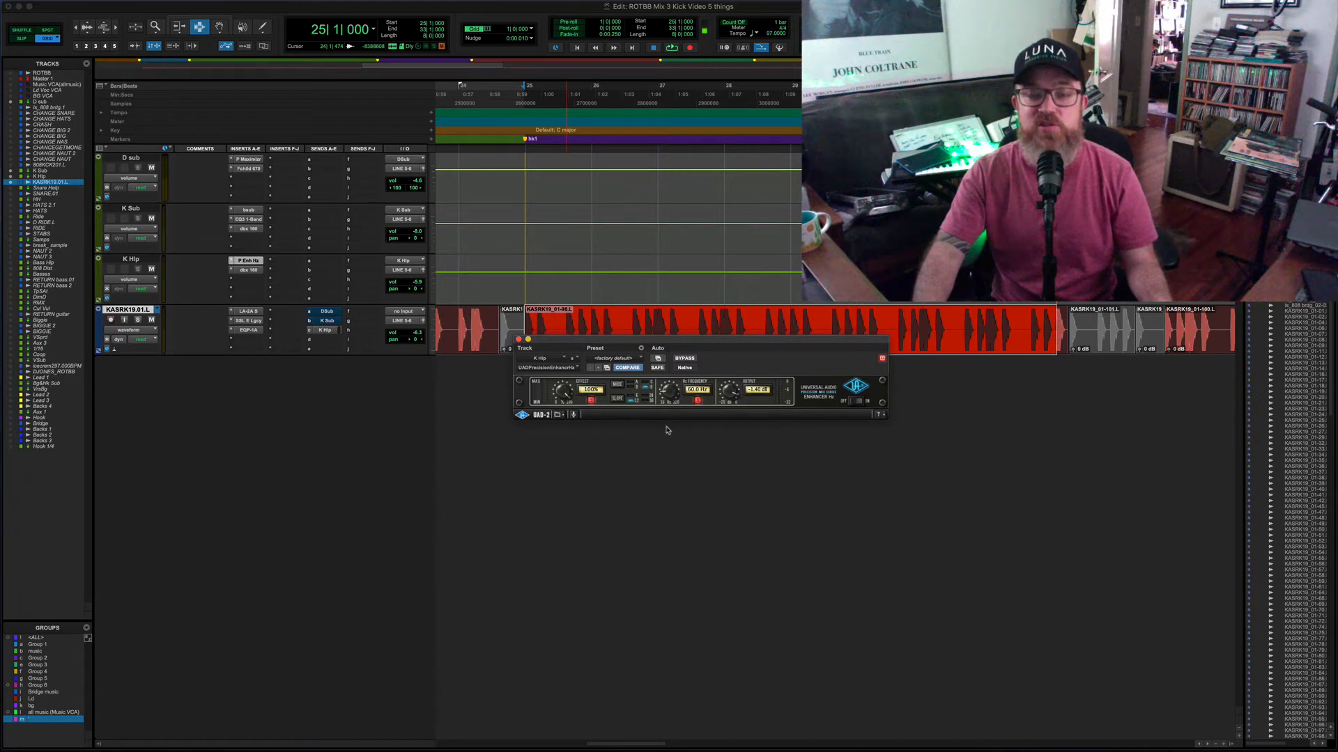
click(591, 402)
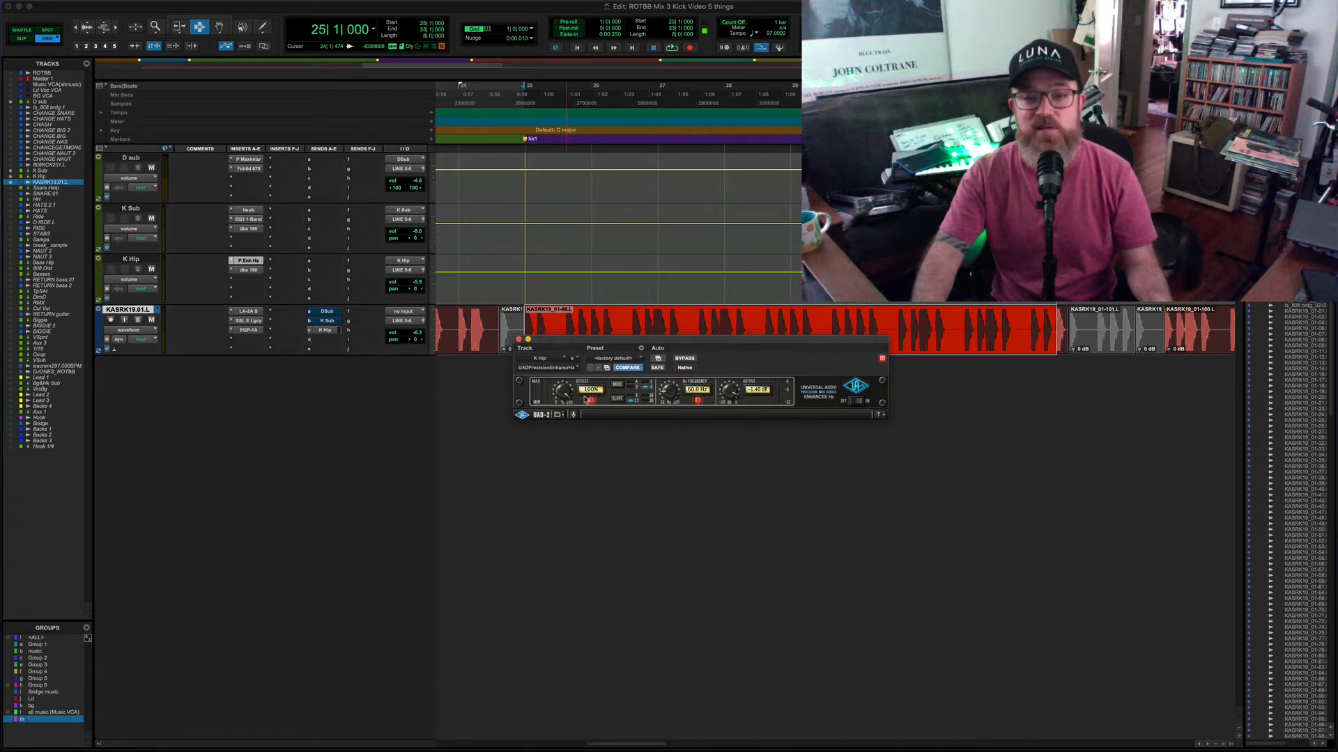
click(697, 401)
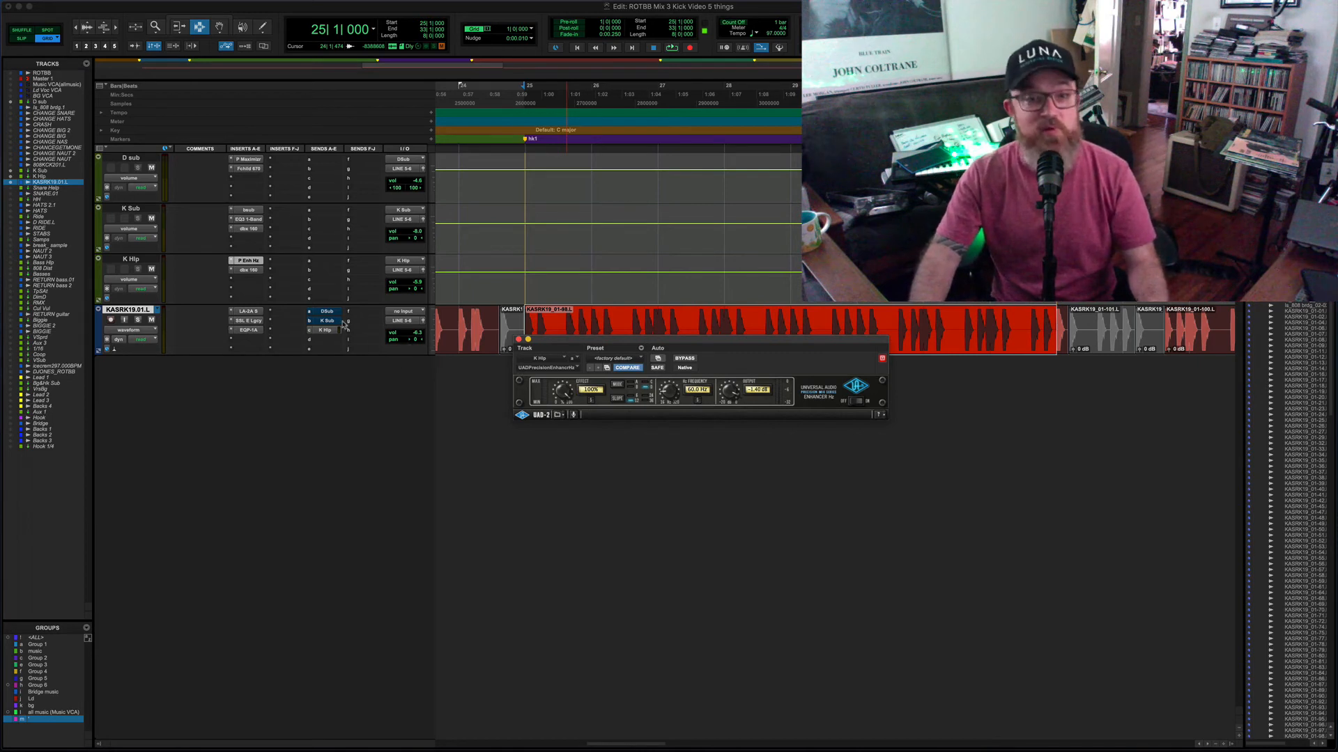
Audition the kick with its K Sub and K Hip sends unmuted together, and close the enhancer.
key(space)
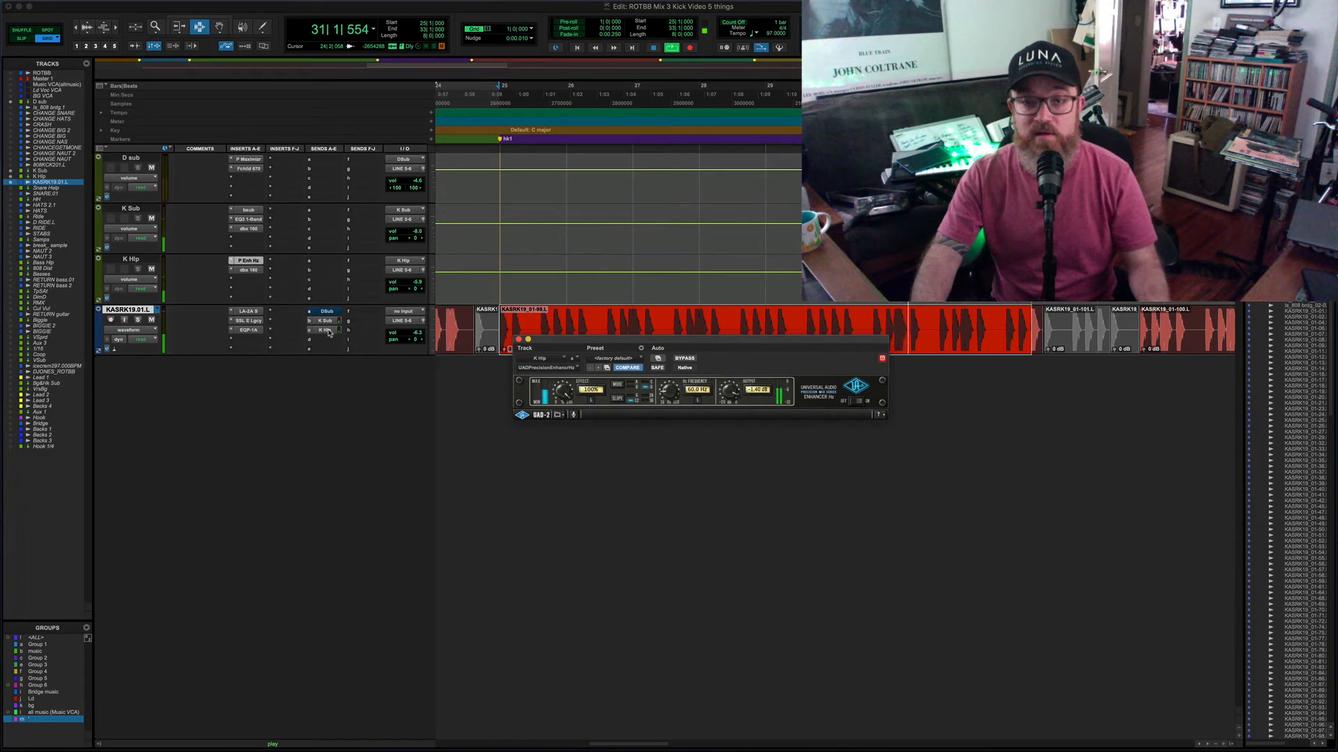
key(space)
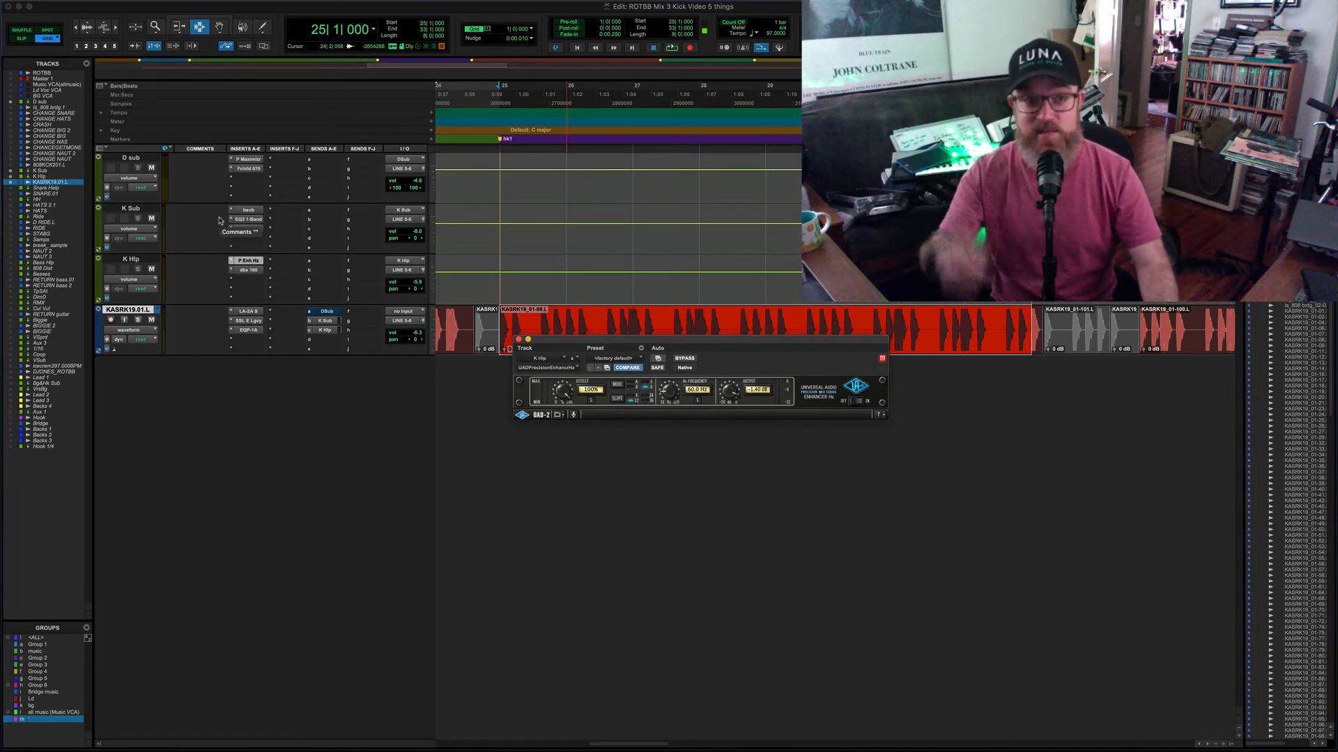
scroll(236, 198, right, 1)
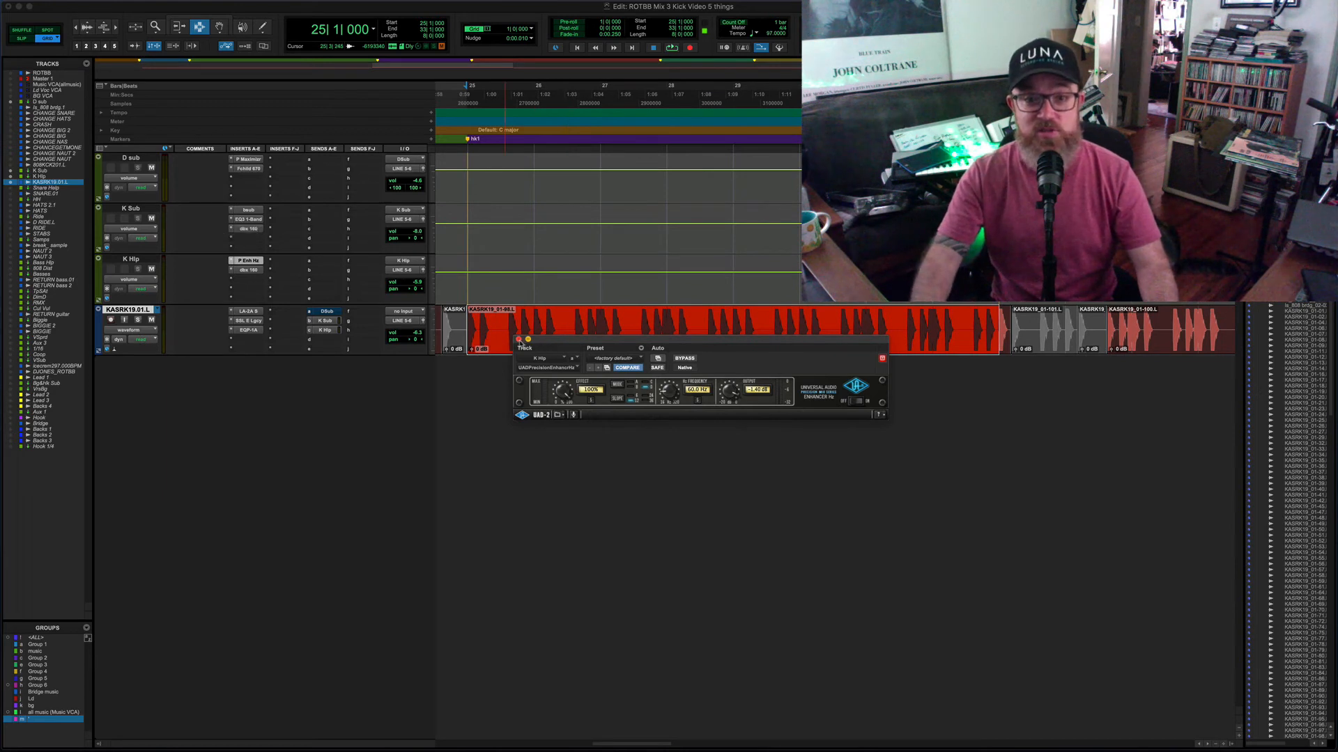
click(518, 339)
scroll(542, 342, left, 3)
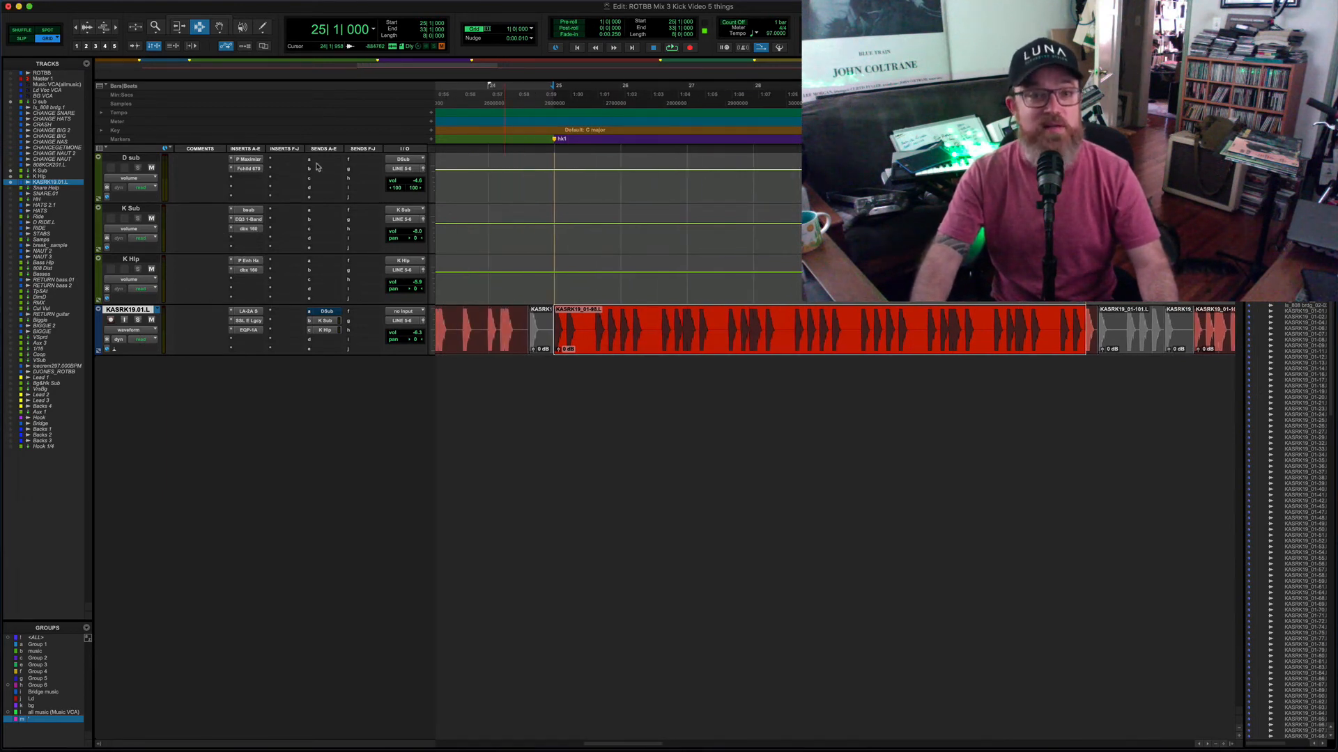
Open the Precision Maximizer and the Fairchild 670 on the D sub track to show their settings.
click(251, 160)
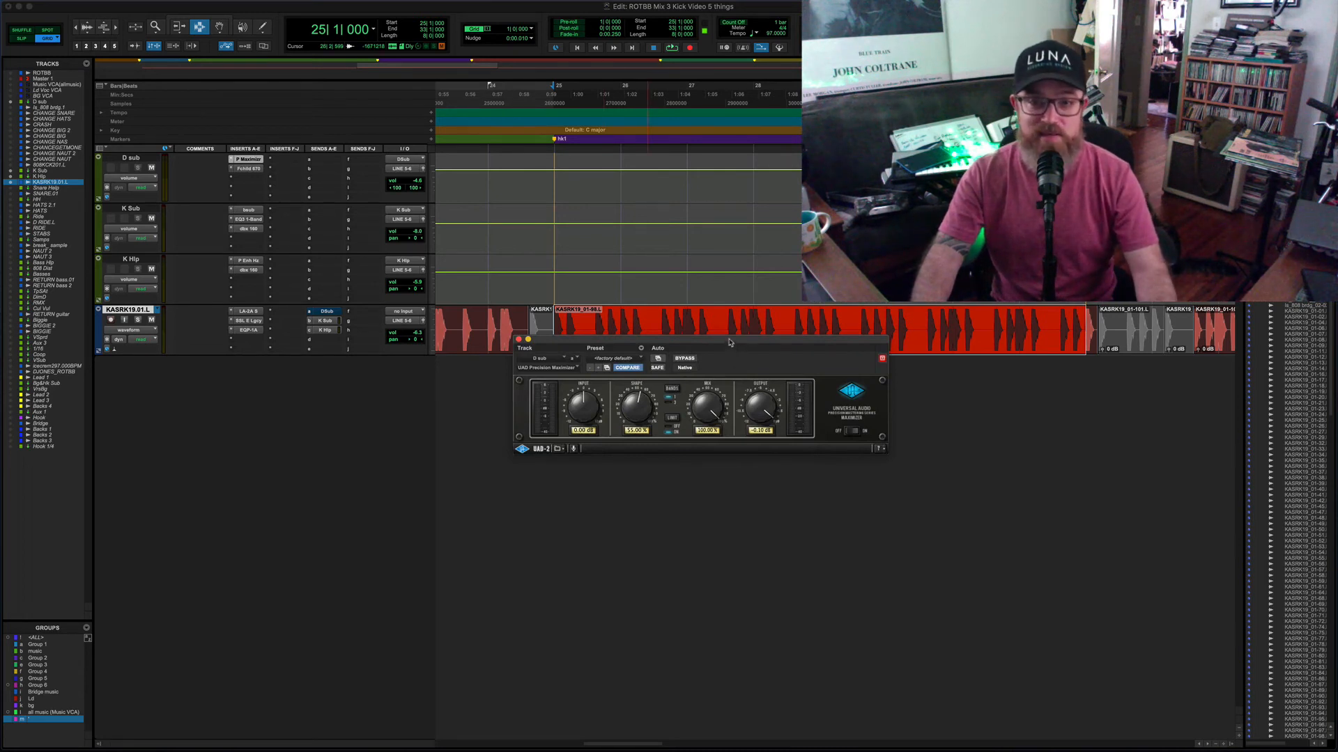
drag(731, 341, 733, 368)
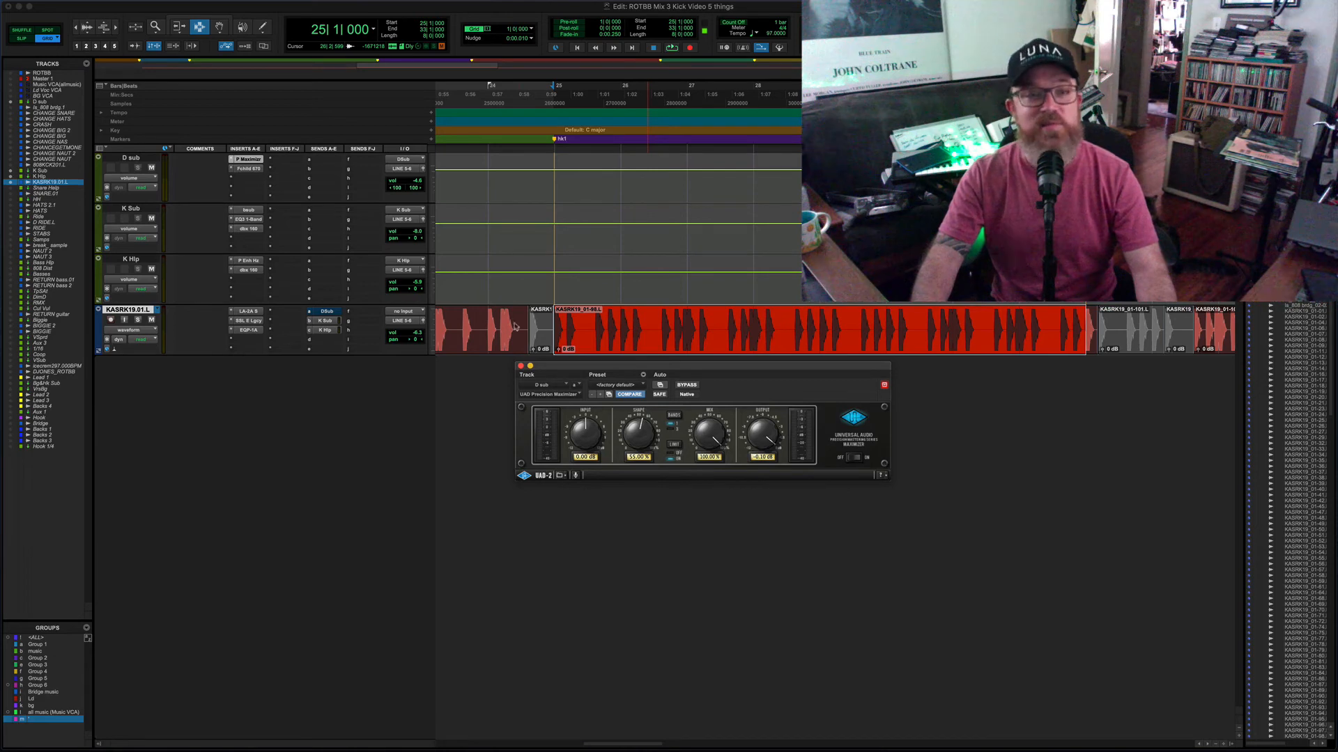
click(249, 168)
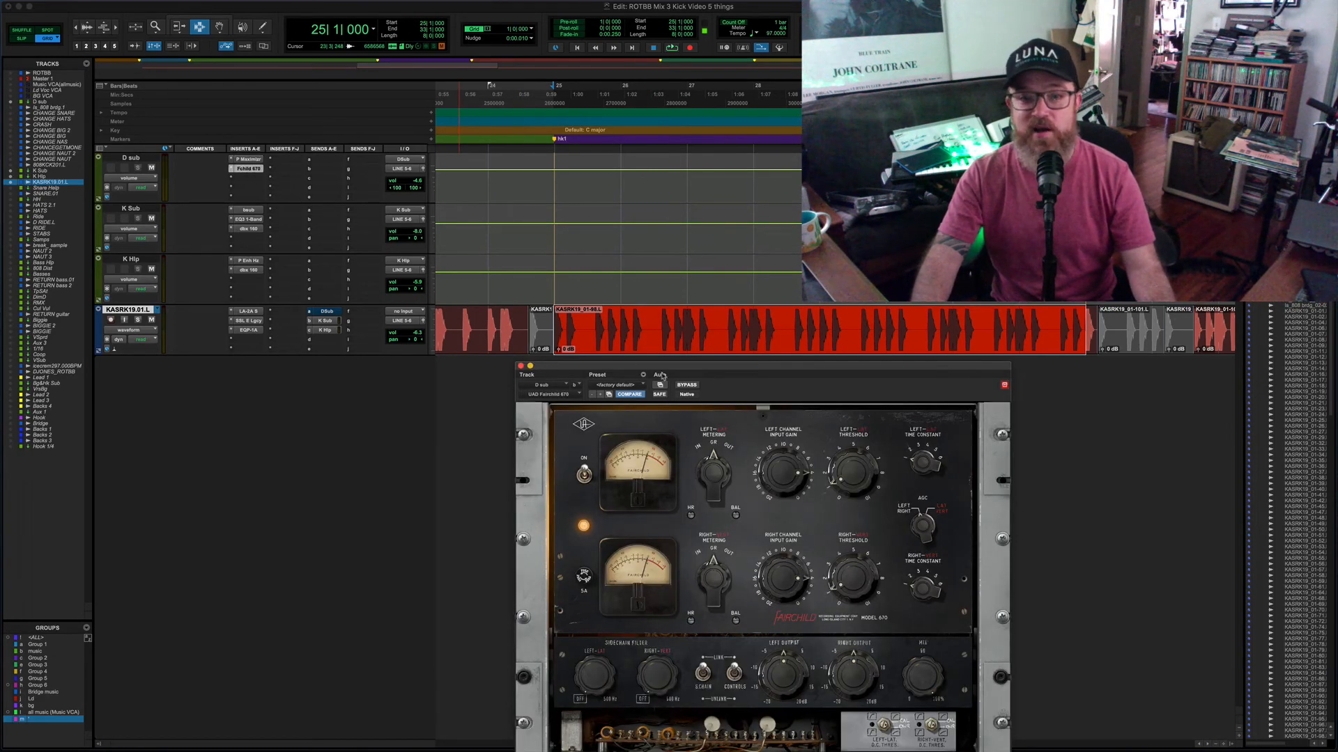
drag(660, 368, 641, 317)
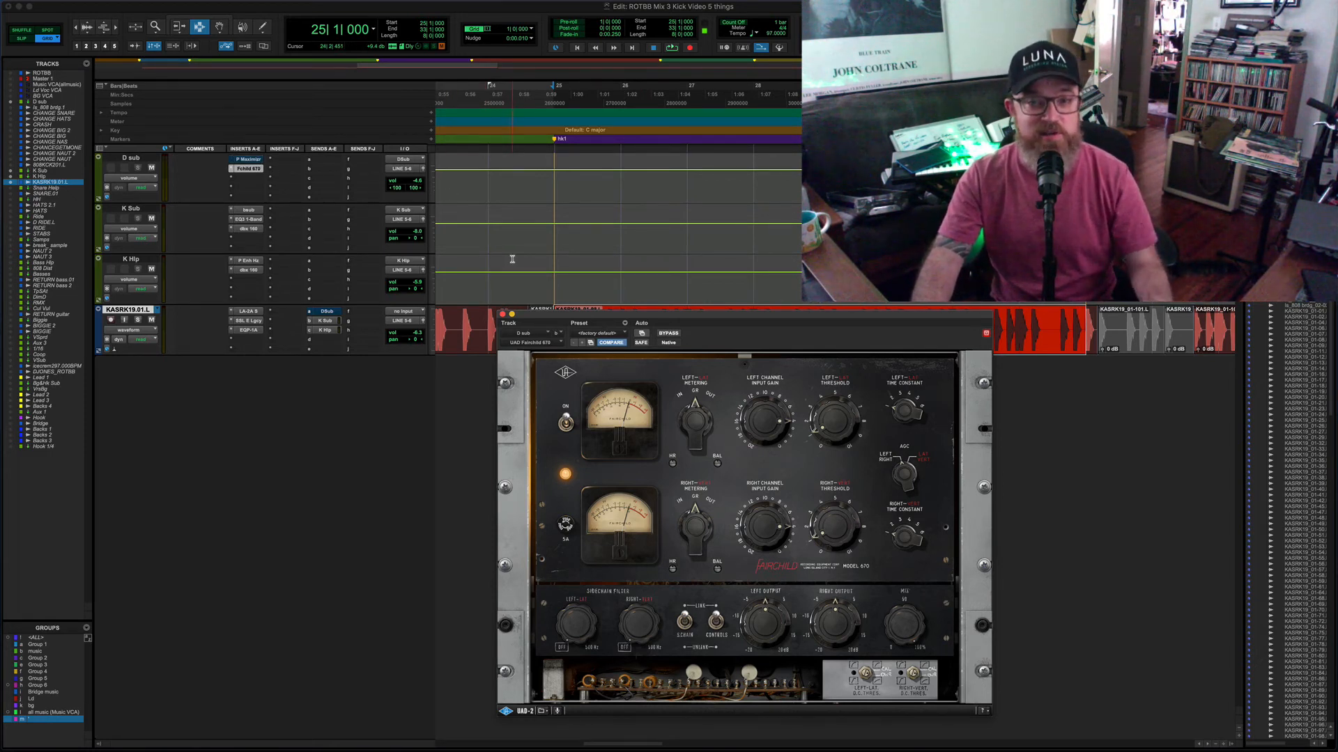
Audition the kick with its DSub send unmuted, compare the Fairchild 670 bypassed and active, leave it active and close it.
key(space)
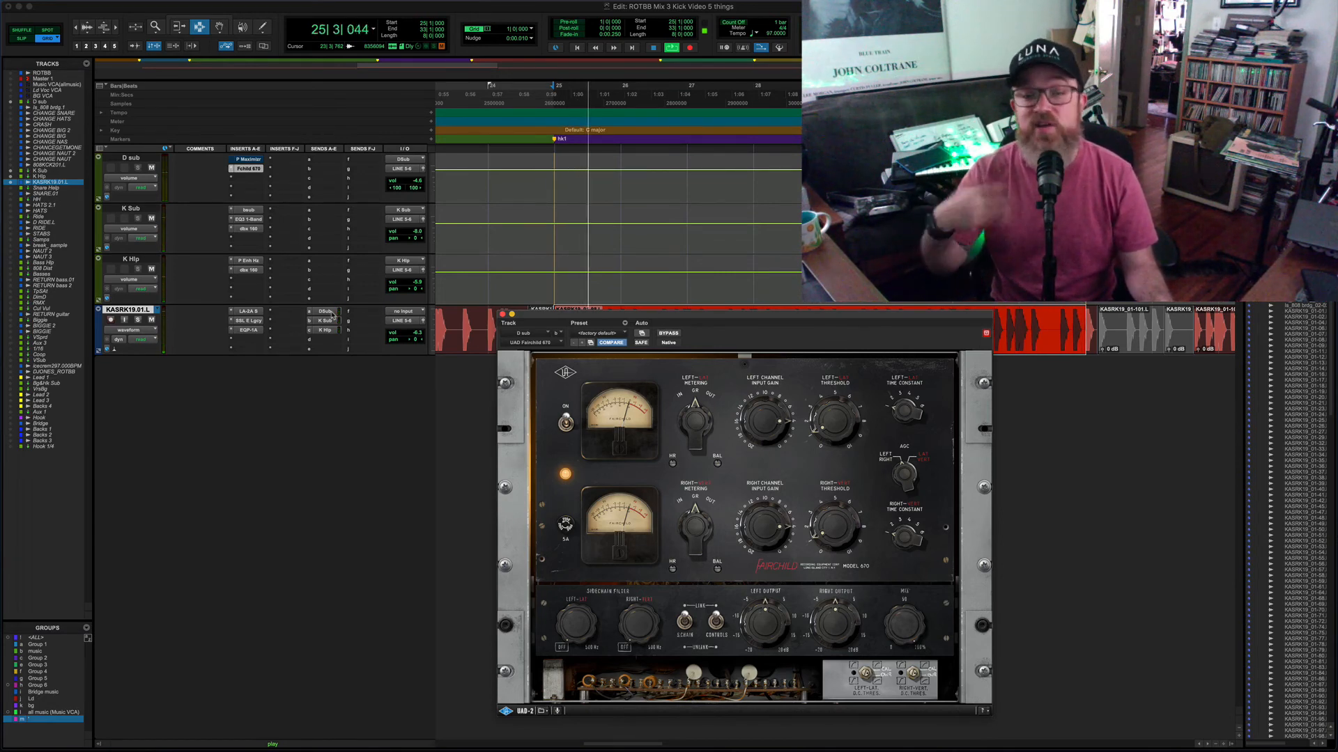
key(space)
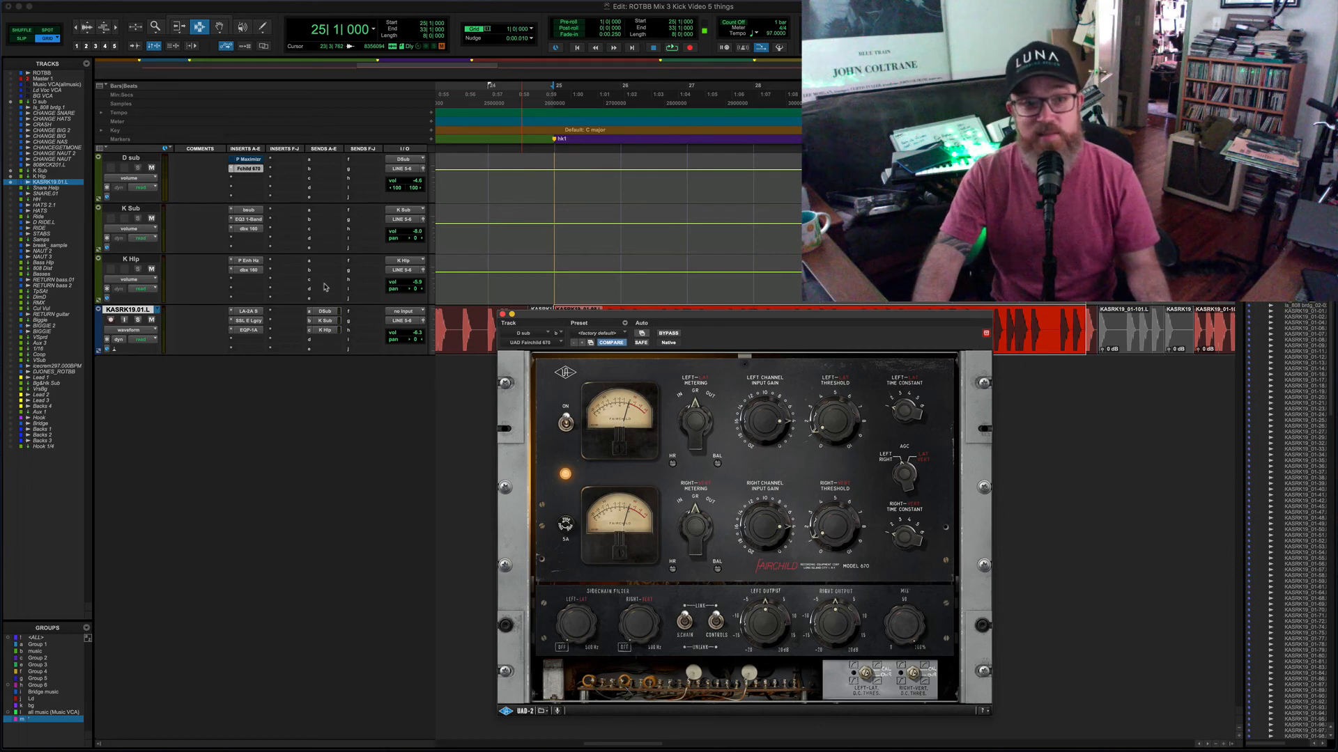
key(space)
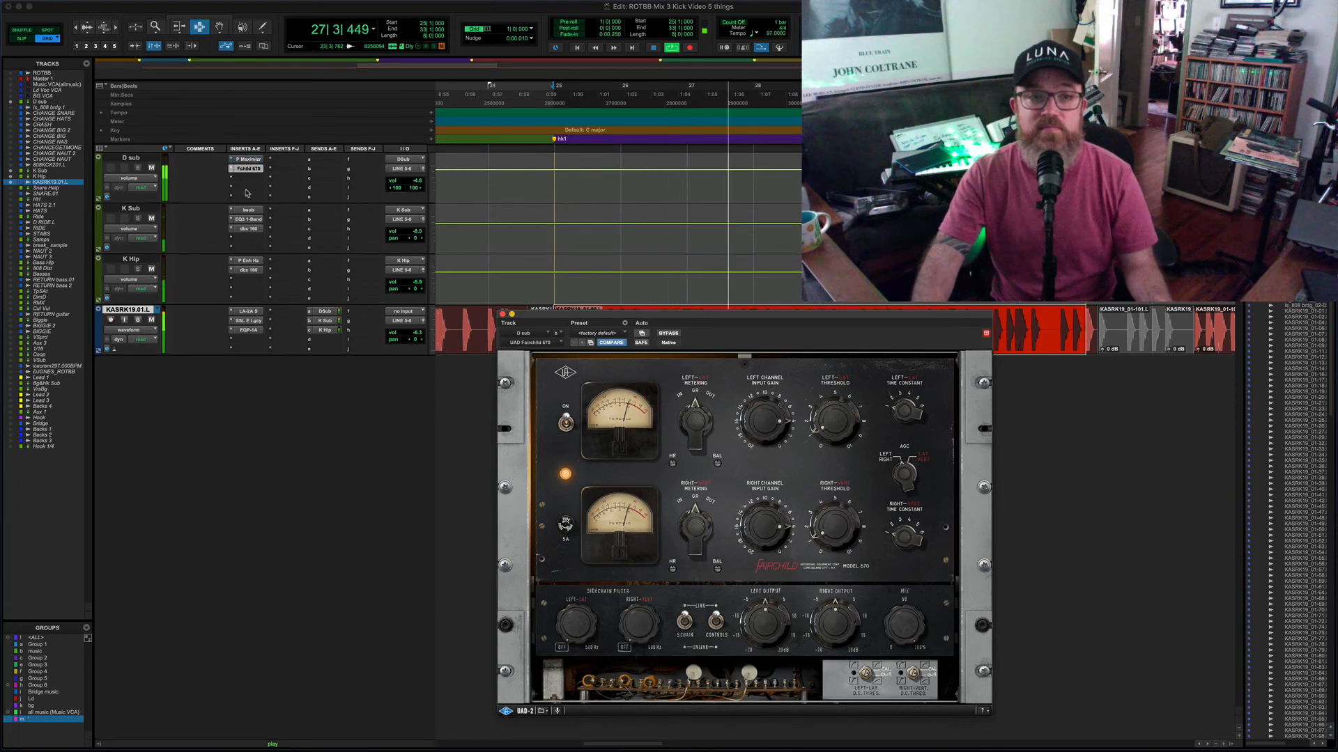
click(668, 333)
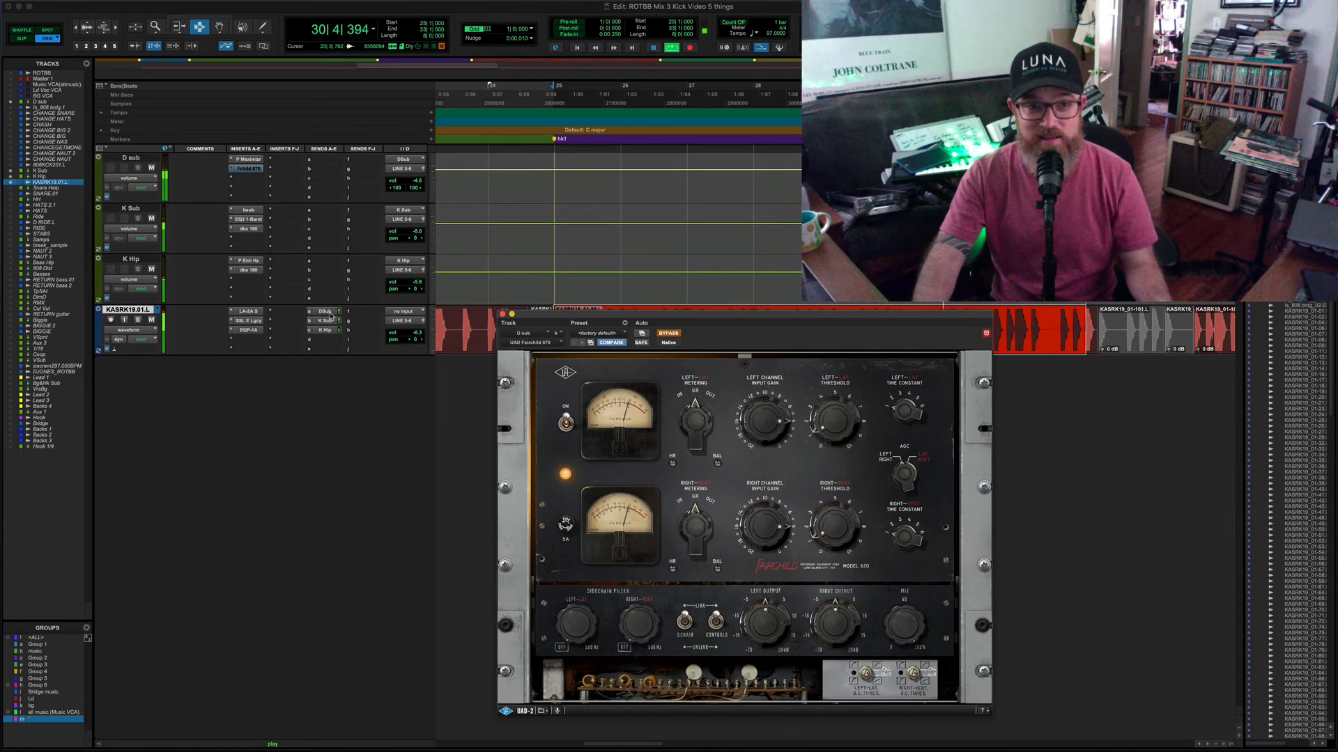
click(669, 334)
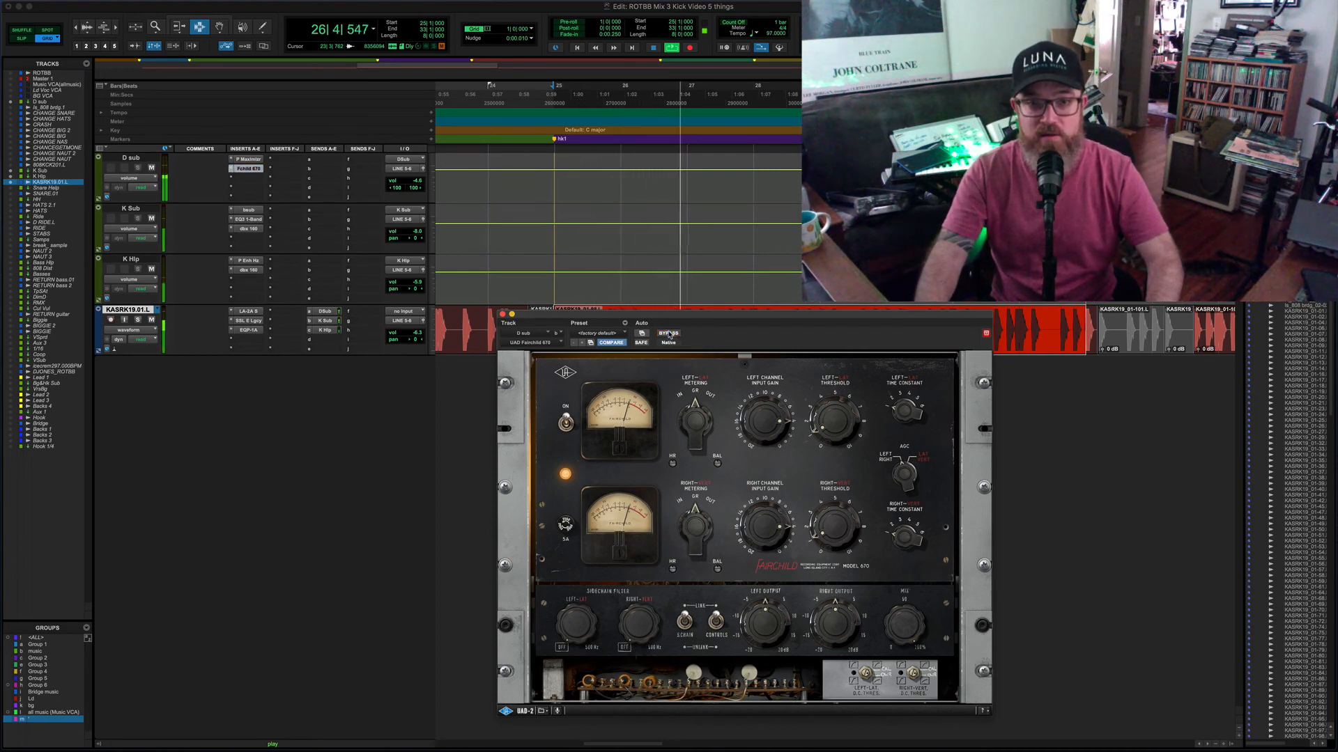
key(space)
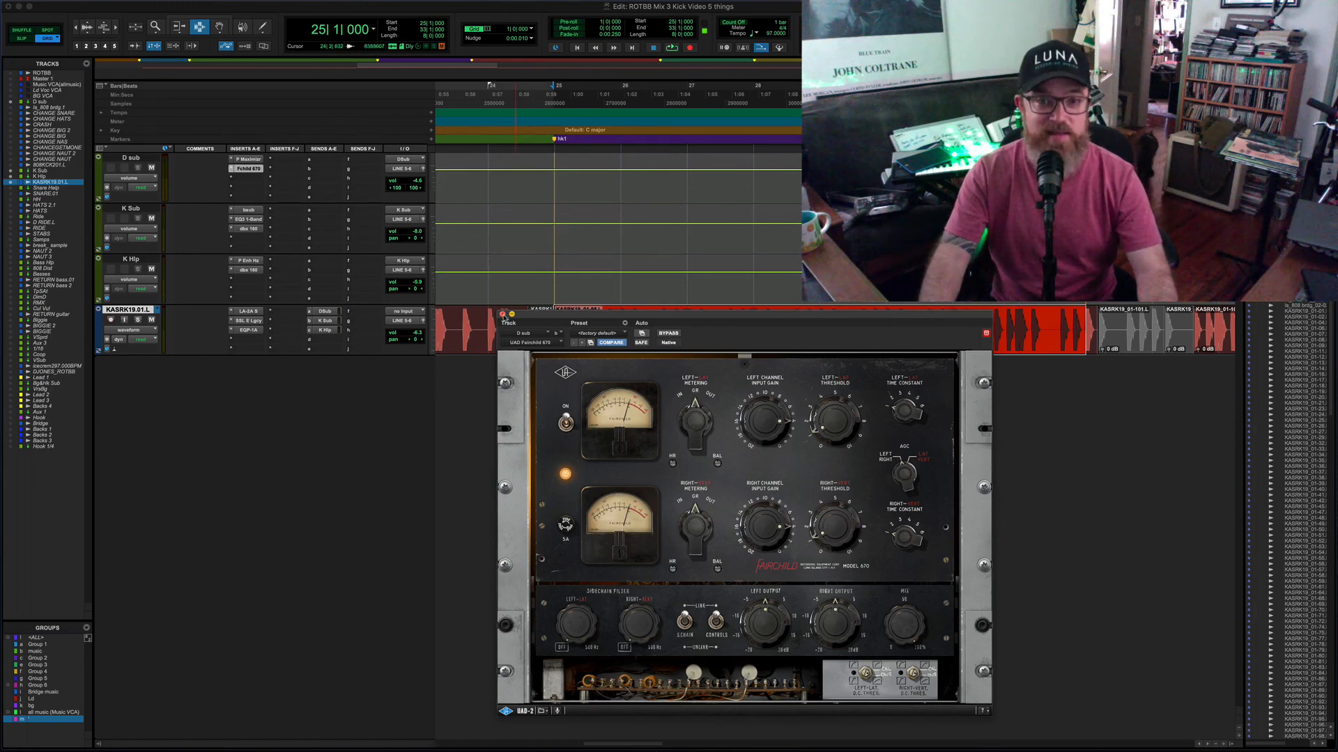
click(502, 314)
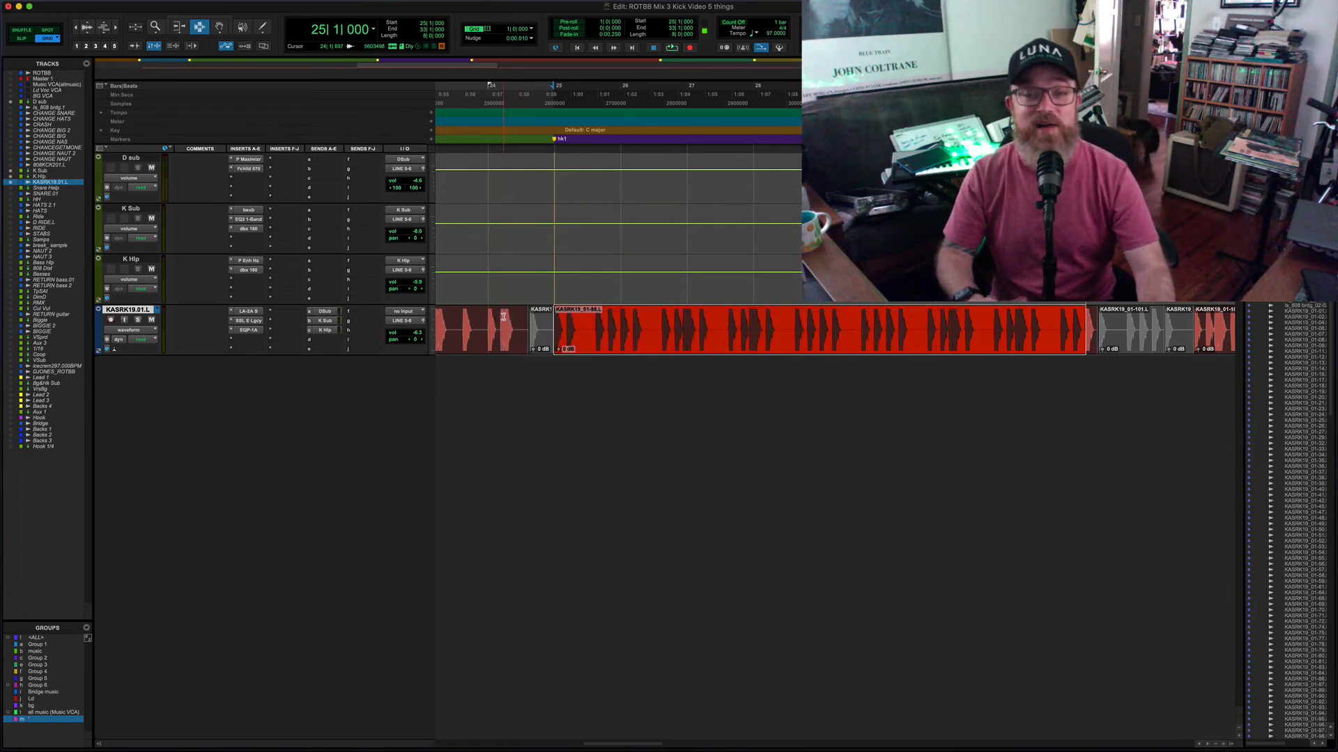